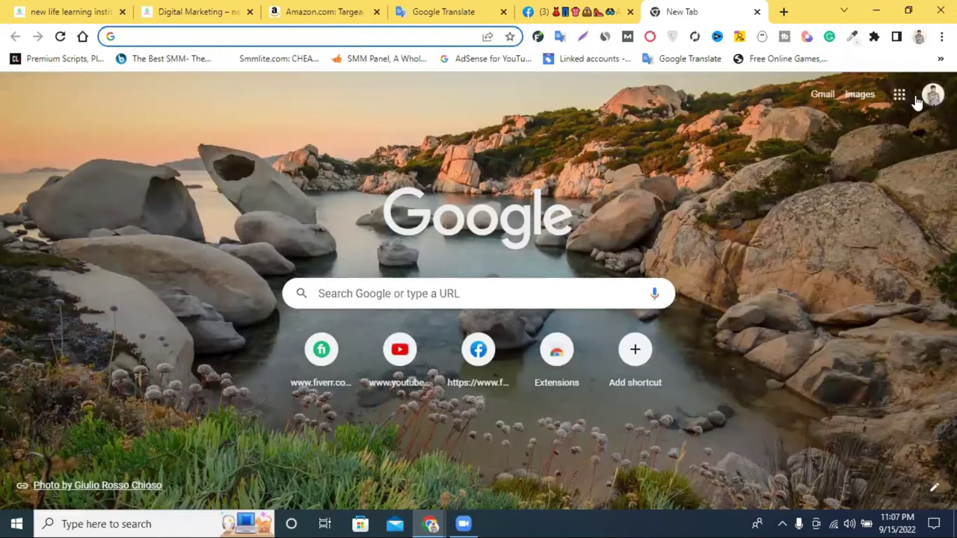
click(401, 35)
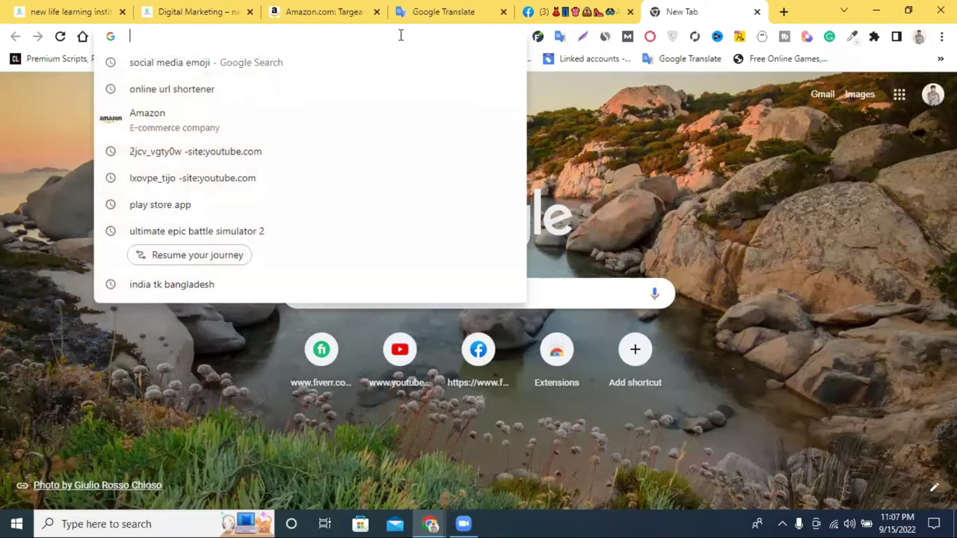
text(goo)
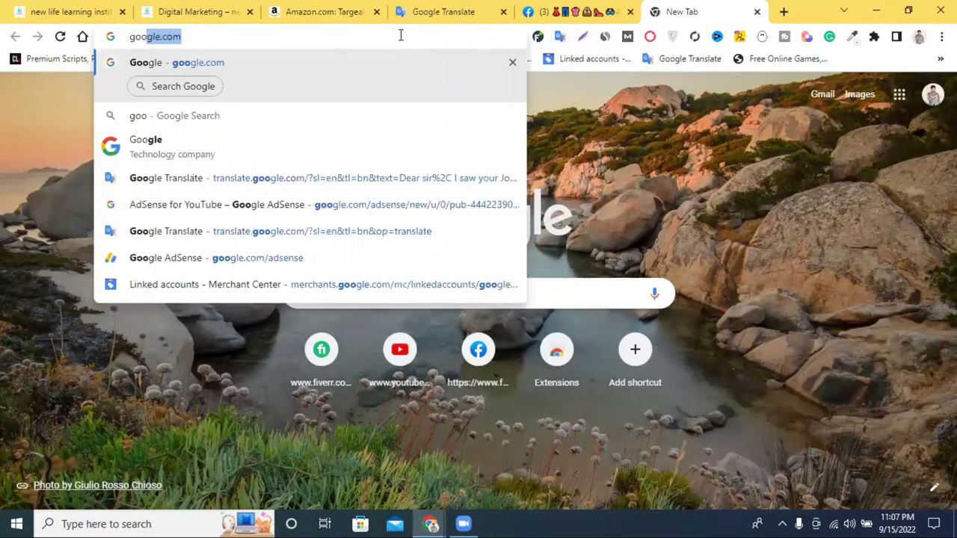
text(gle)
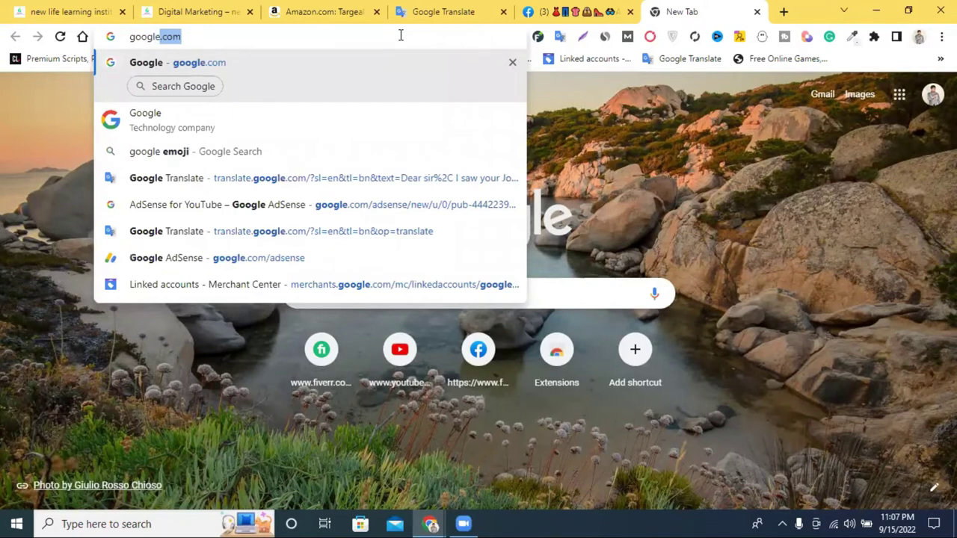
text( dr)
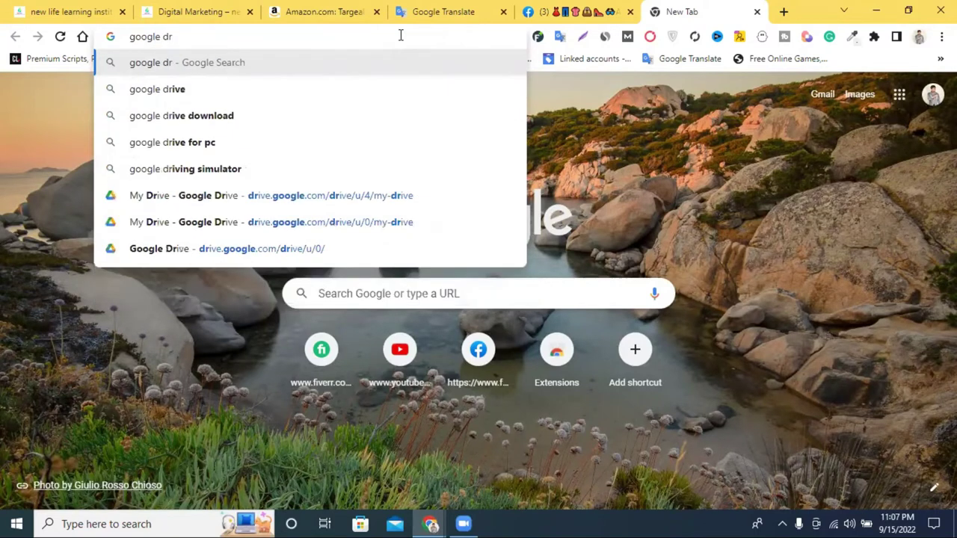
click(201, 95)
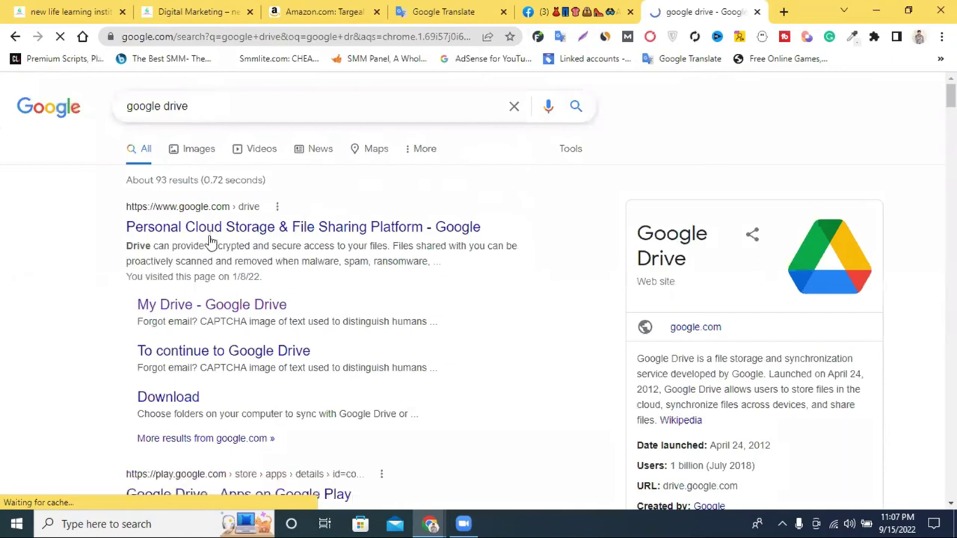
click(229, 241)
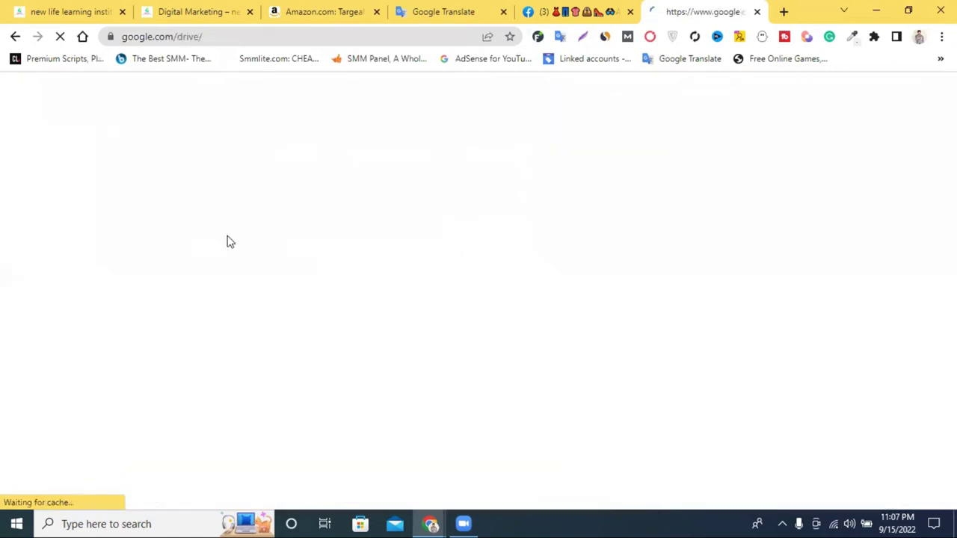
scroll(57, 145, down, 2)
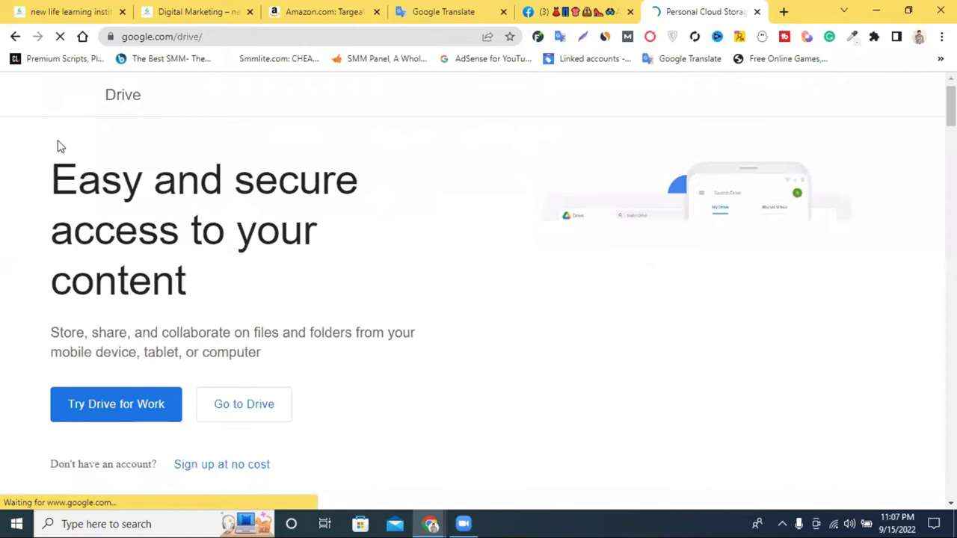
click(783, 12)
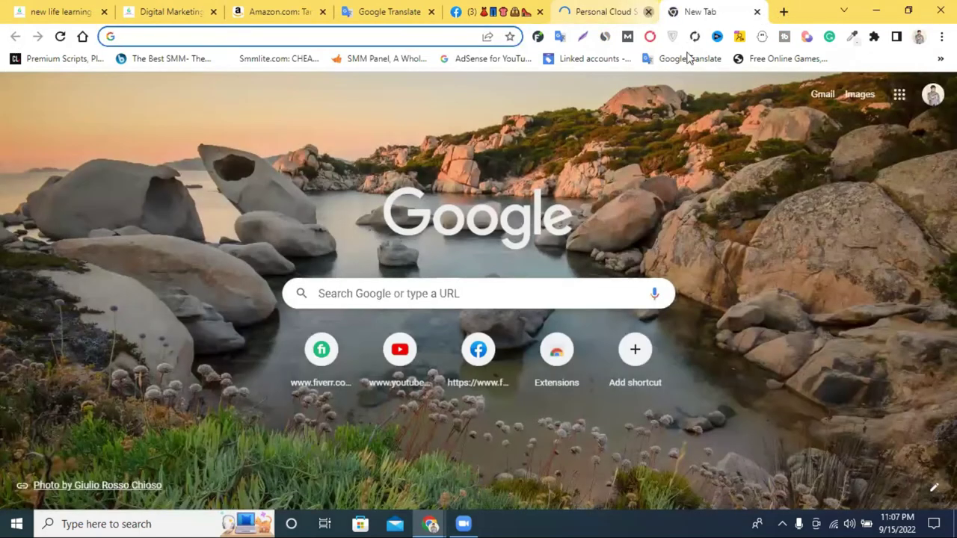
click(648, 13)
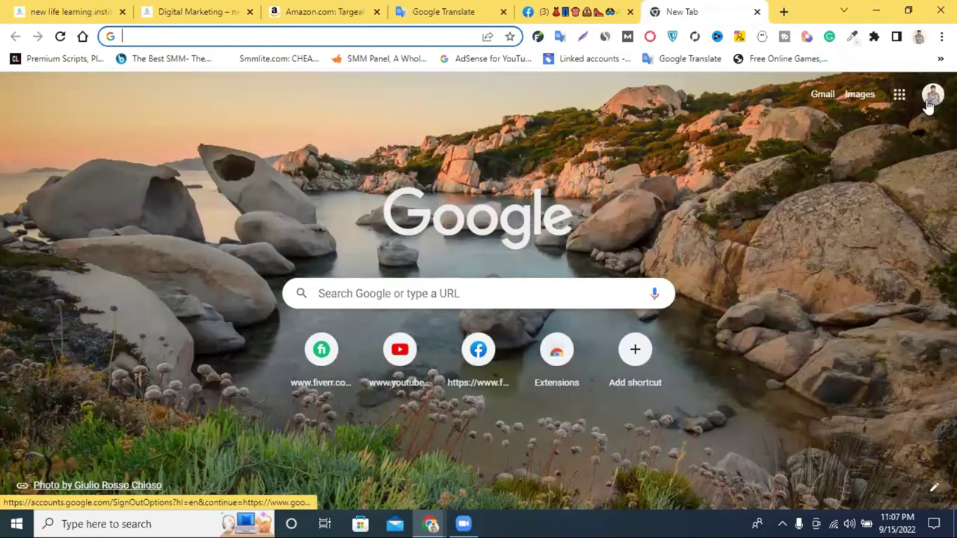
- Open Google Drive from the list of Google apps
click(903, 106)
click(901, 100)
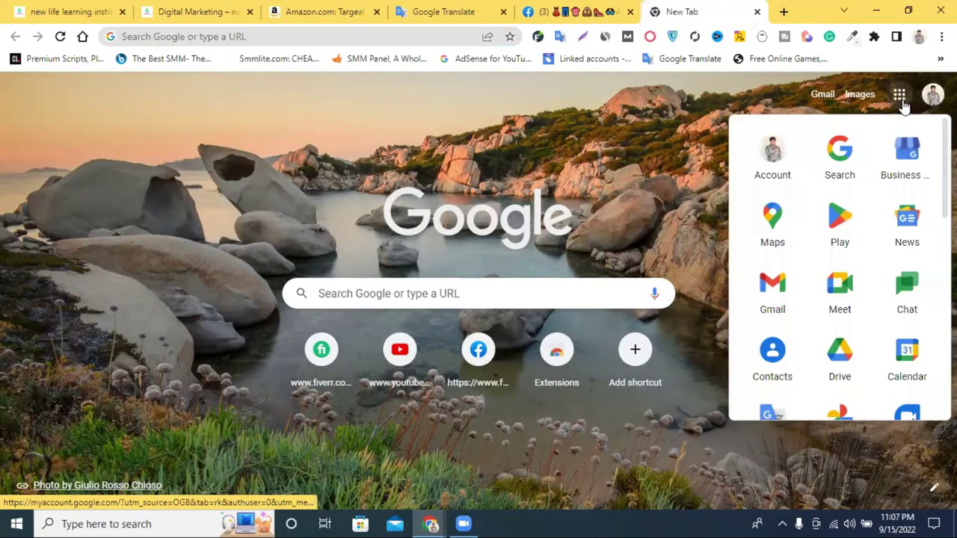
scroll(868, 255, down, 1)
scroll(862, 276, down, 2)
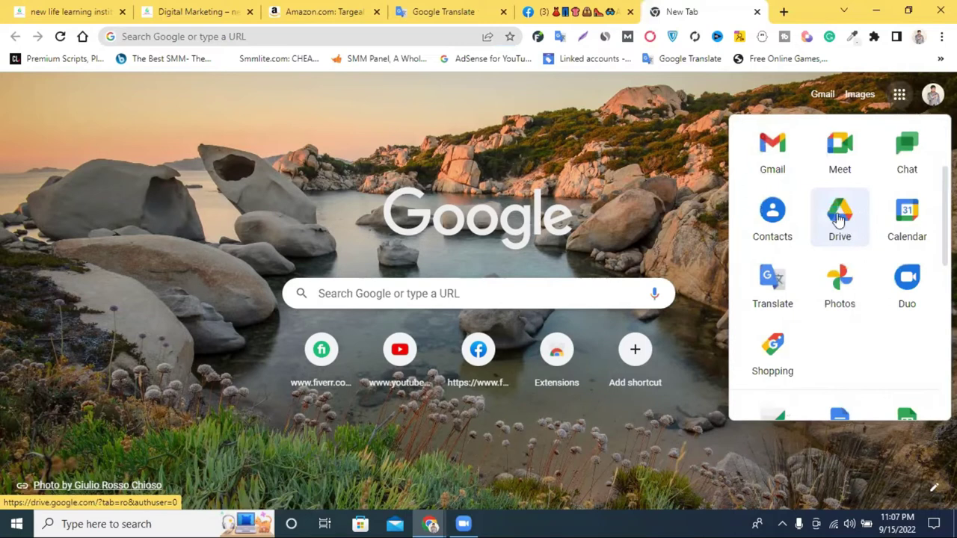
click(839, 217)
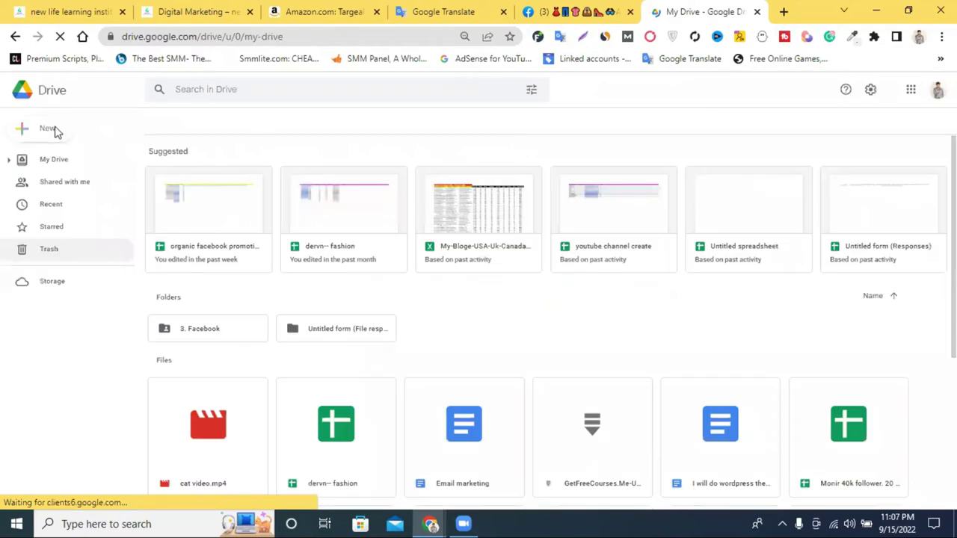
- Create a new blank Google Sheets spreadsheet in My Drive
click(42, 131)
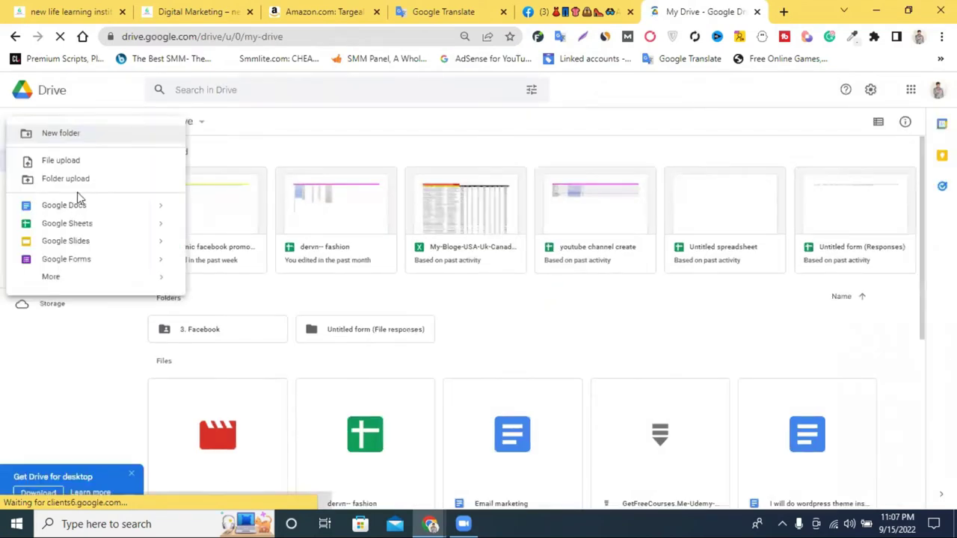
click(100, 222)
click(619, 10)
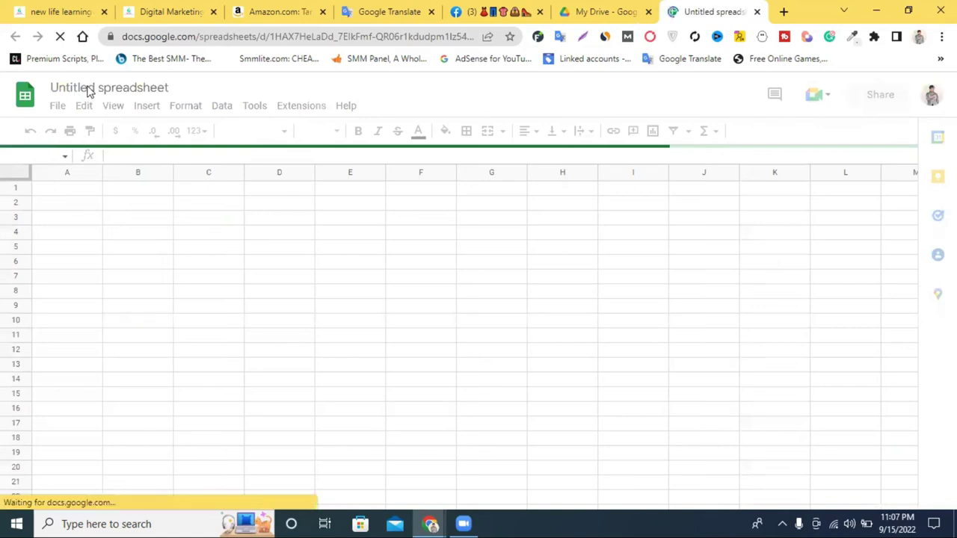
- Replace the spreadsheet's title with the person's first name followed by "buyer: promotion work"
click(137, 84)
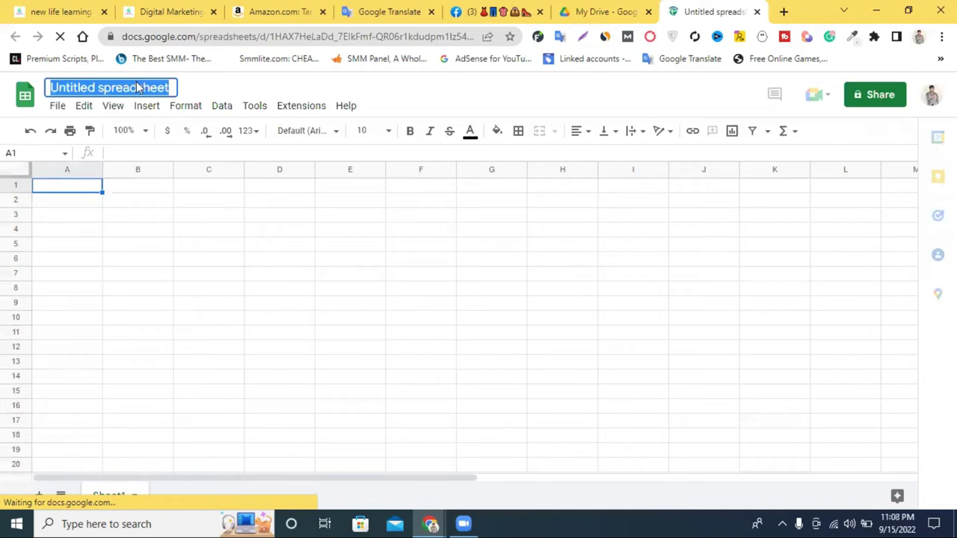
text(mini)
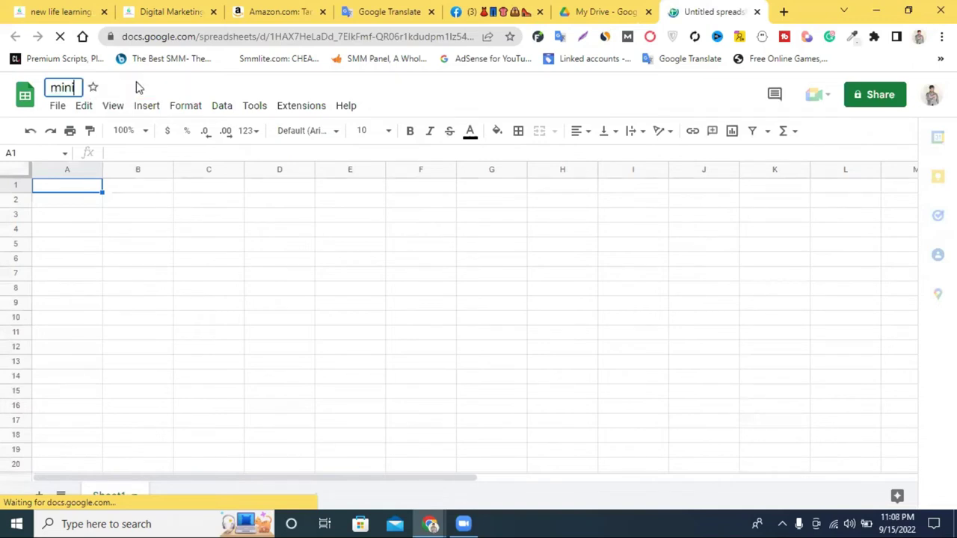
text(r)
key(BackSpace)
text(r)
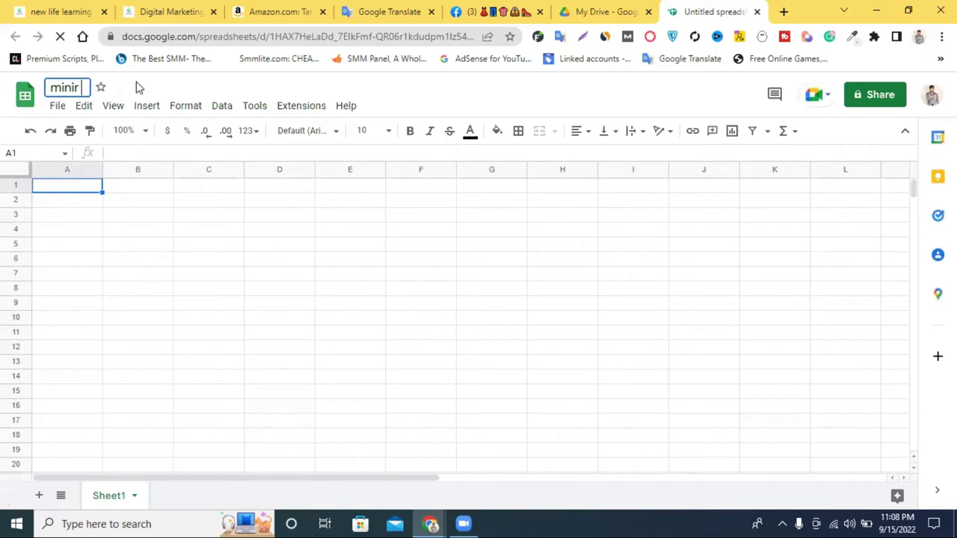
key(BackSpace)
key(BackSpace)
key(BackSpace)
key(BackSpace)
text(onir )
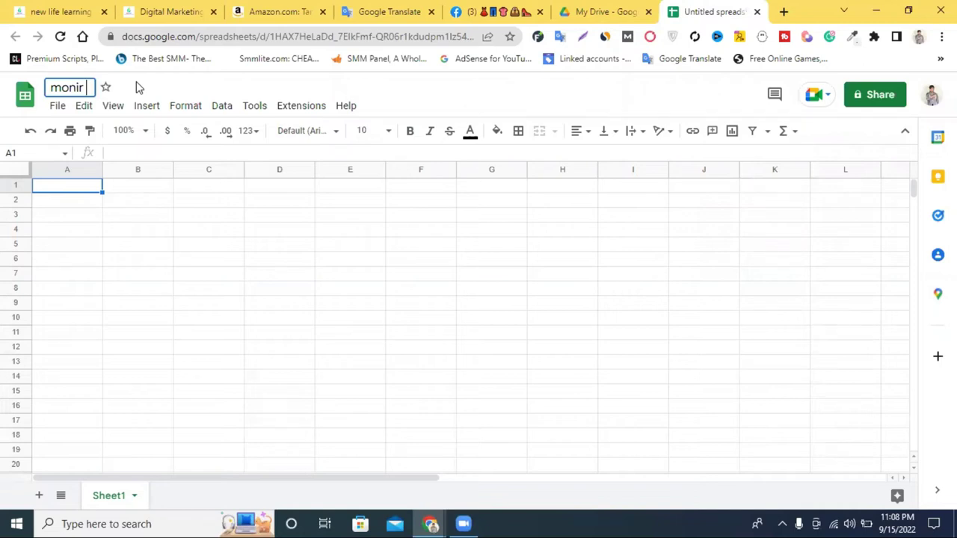
text(buyer)
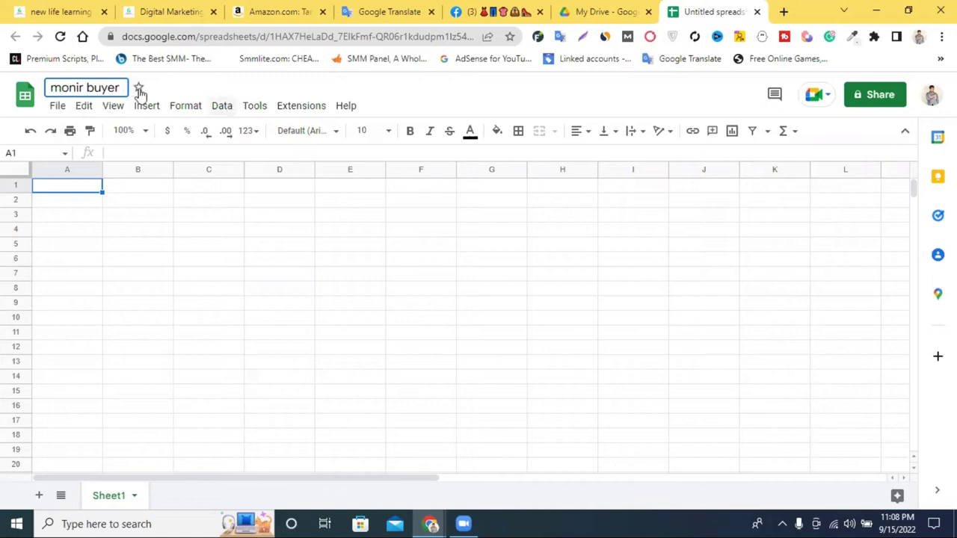
key(BackSpace)
text(: )
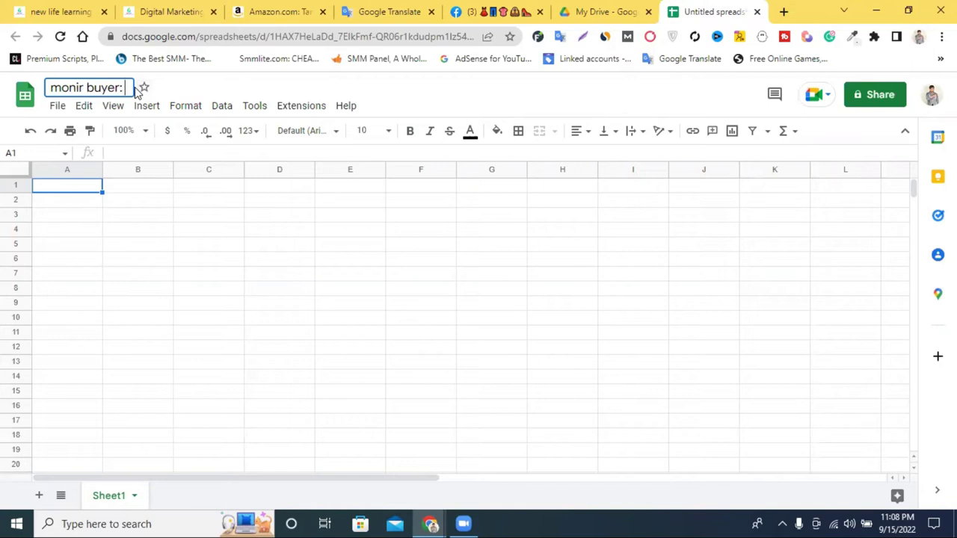
text(promotion )
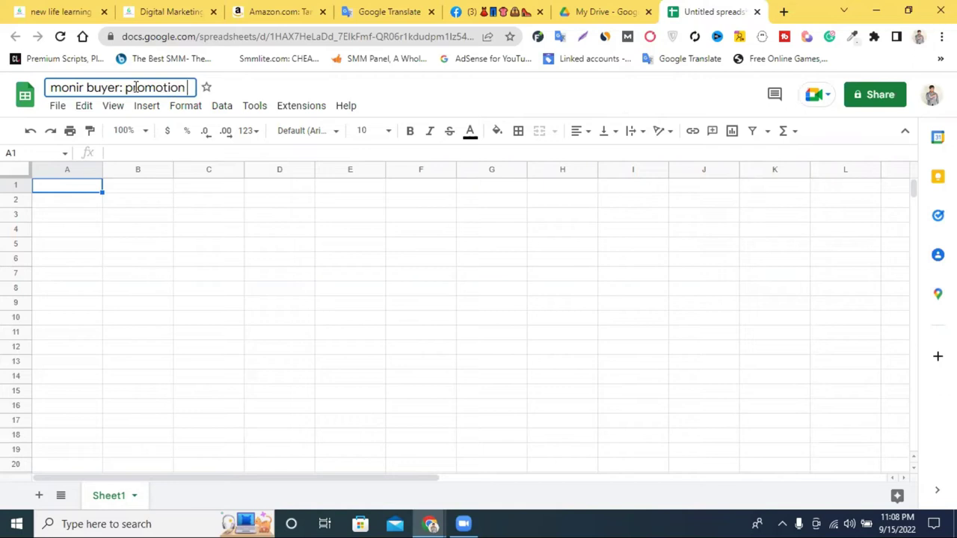
text(work)
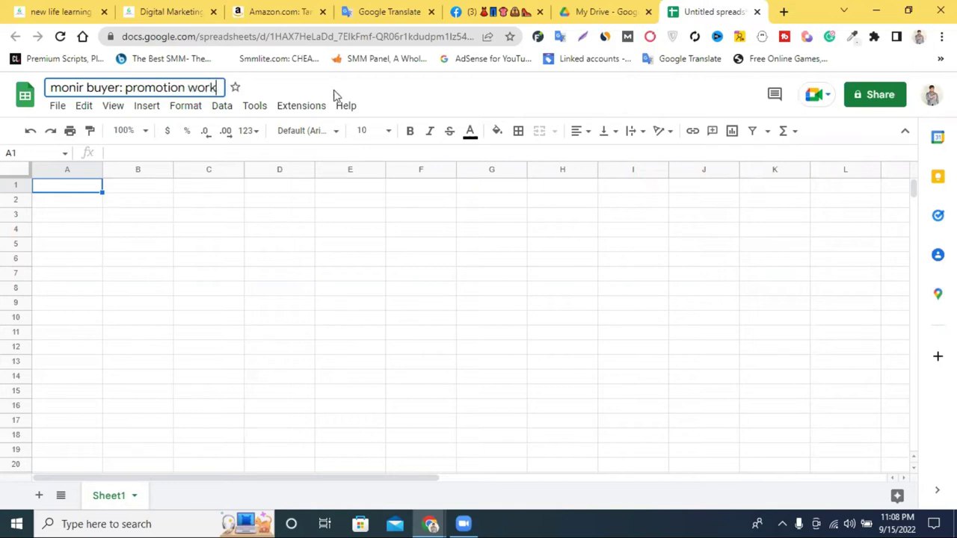
- Add the word "proof" at the end of the spreadsheet's title and save the new name
click(125, 87)
key(BackSpace)
drag(126, 88, 218, 87)
click(222, 87)
text(ofrr)
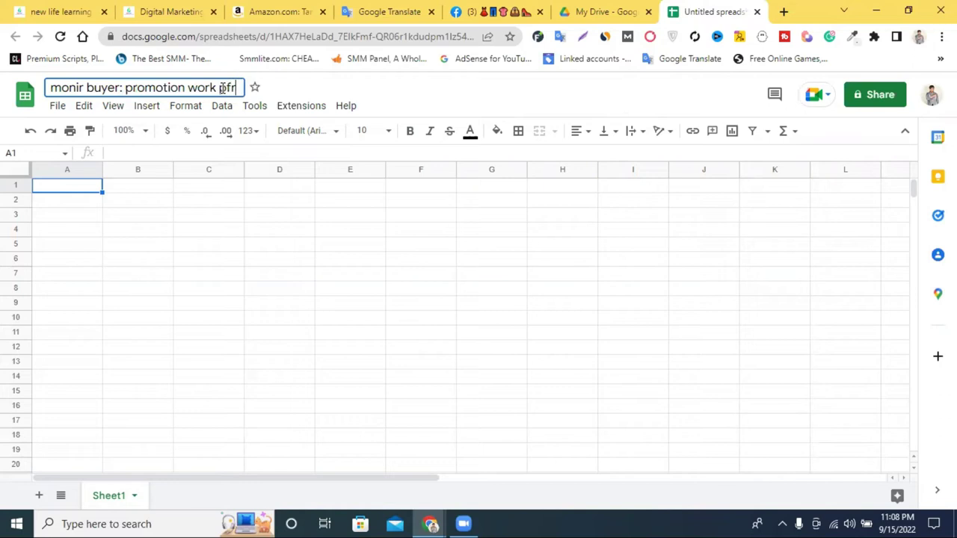
text(d)
key(BackSpace)
key(BackSpace)
text(oof)
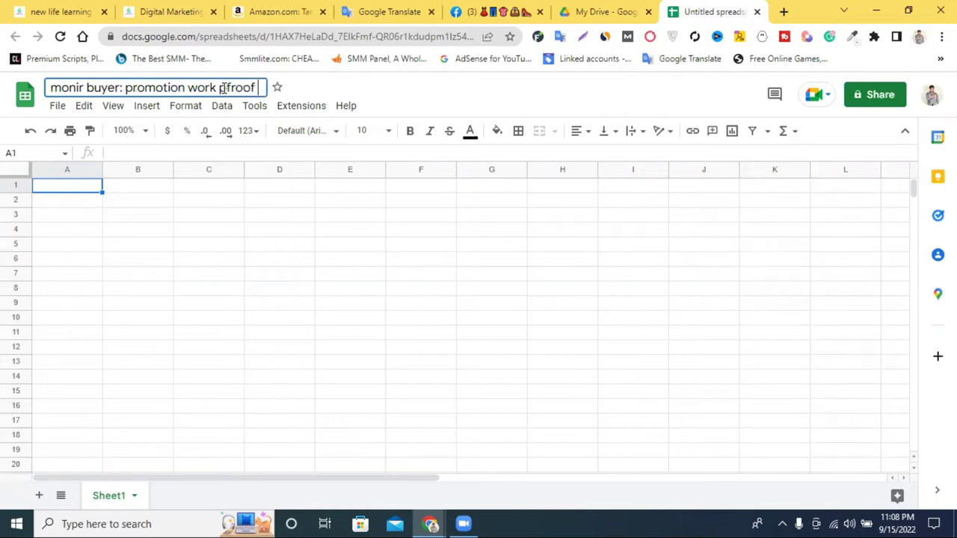
drag(236, 89, 227, 88)
click(229, 88)
key(BackSpace)
key(BackSpace)
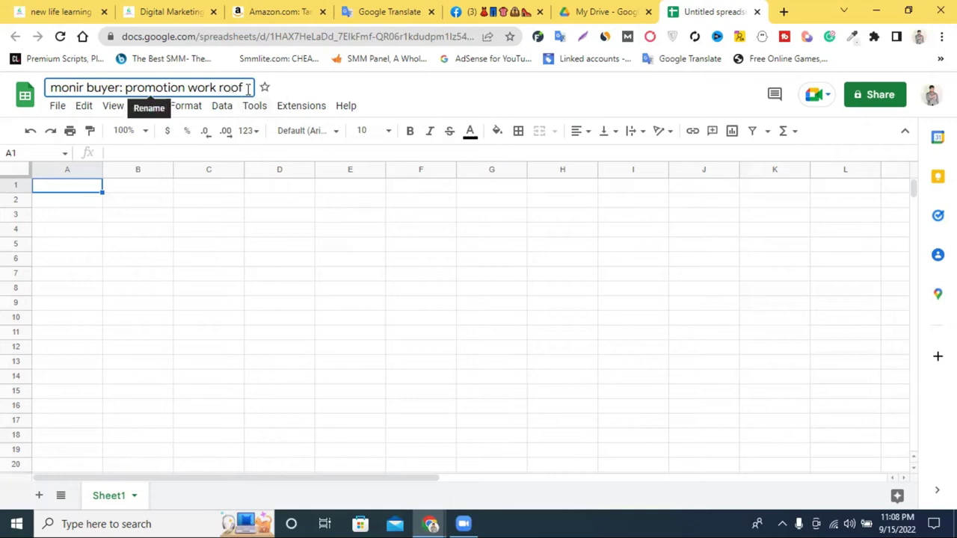
text(p)
key(Return)
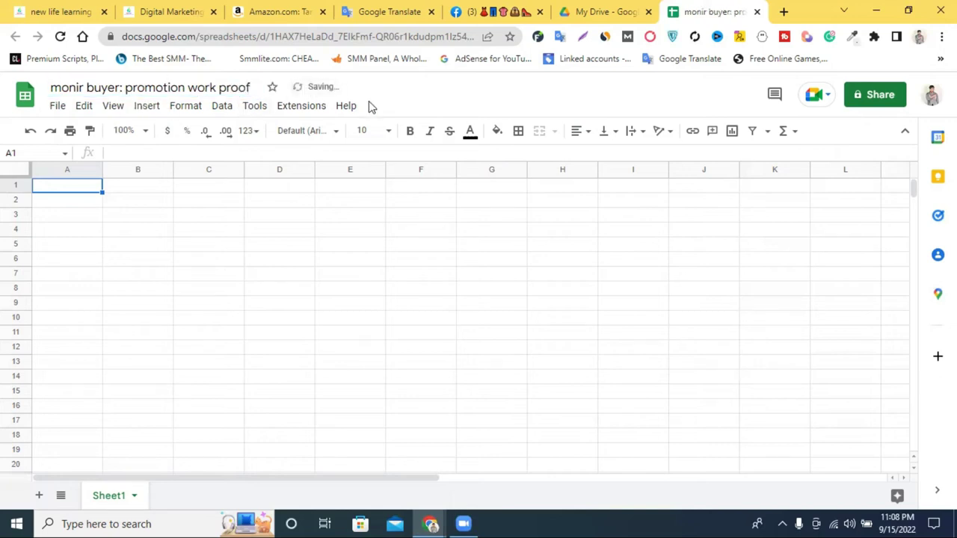
- Narrow column A to less than half its width and enter the header "NO" in cell A1
drag(99, 170, 62, 172)
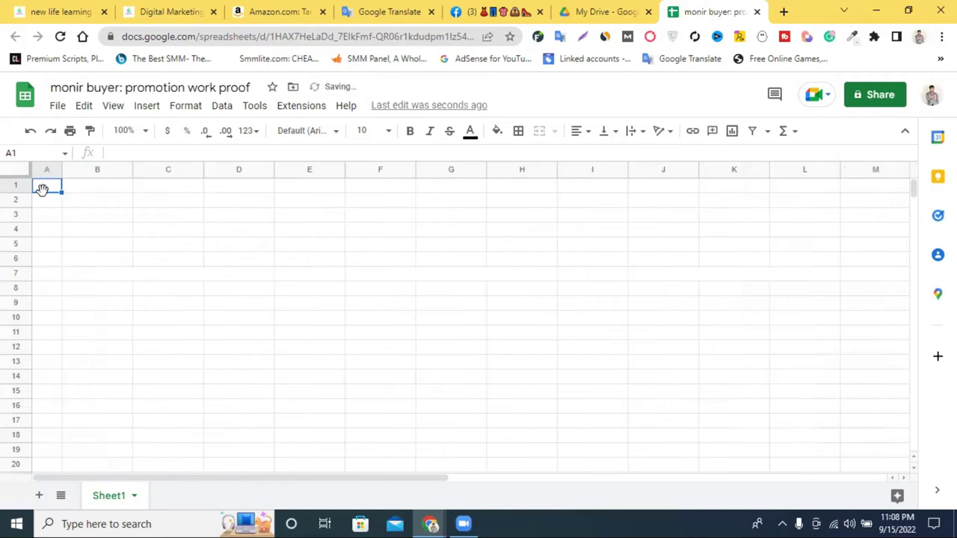
double_click(44, 187)
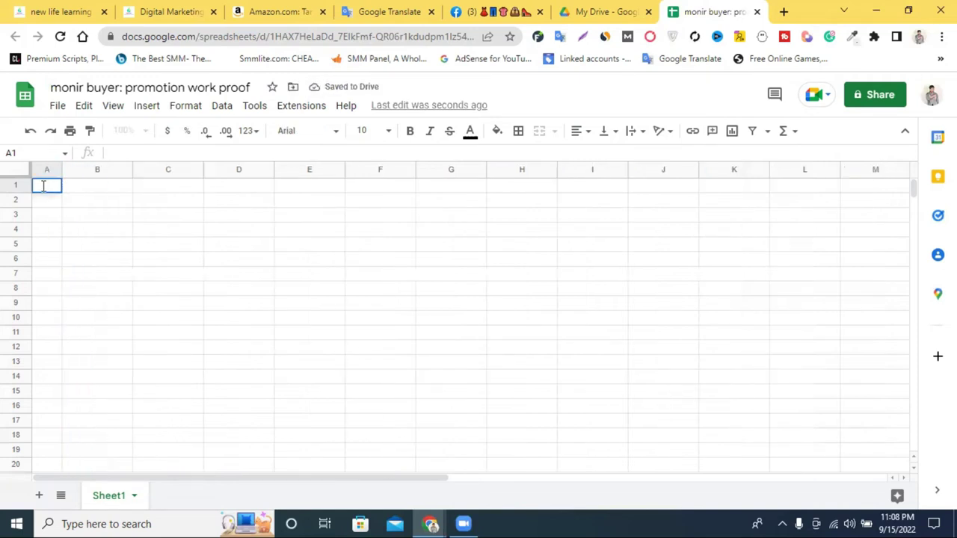
text(NO)
- Enter the header "Facbook Group Link" in cell B1 and widen column B so the text fits
click(98, 187)
double_click(98, 187)
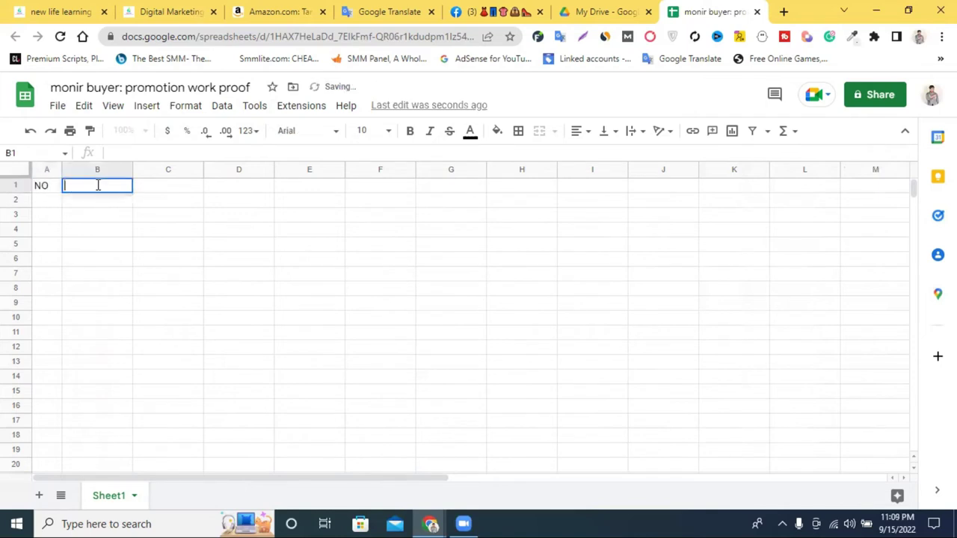
text(Facbook Group )
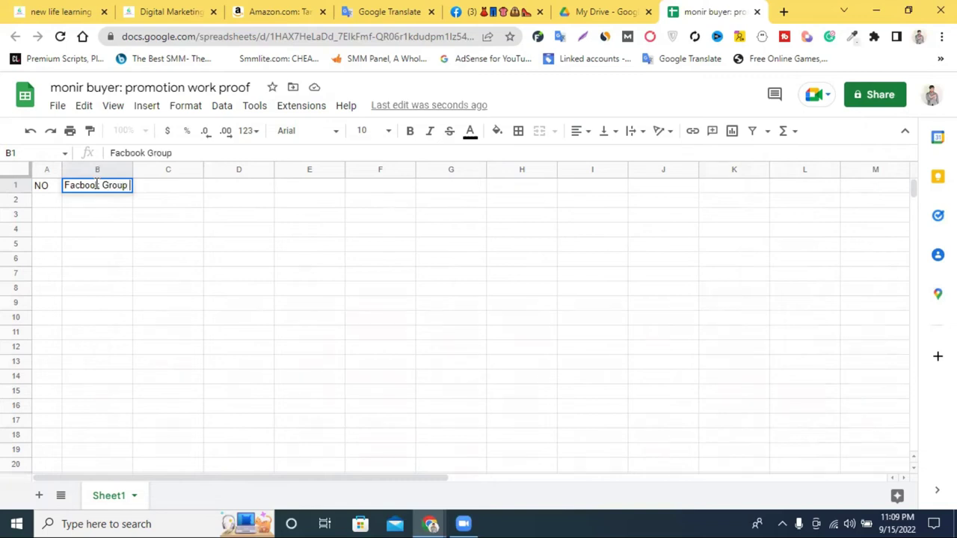
text(Link)
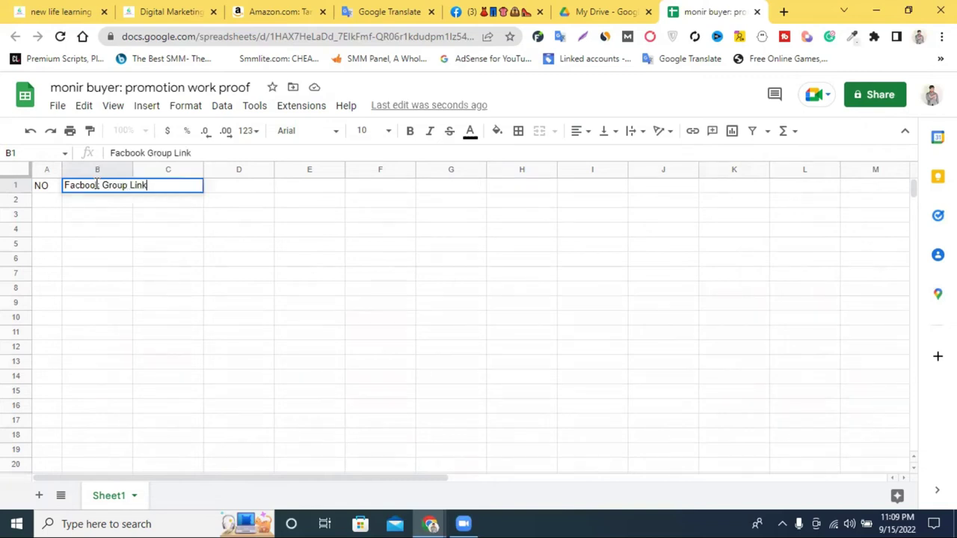
click(219, 245)
drag(132, 169, 185, 170)
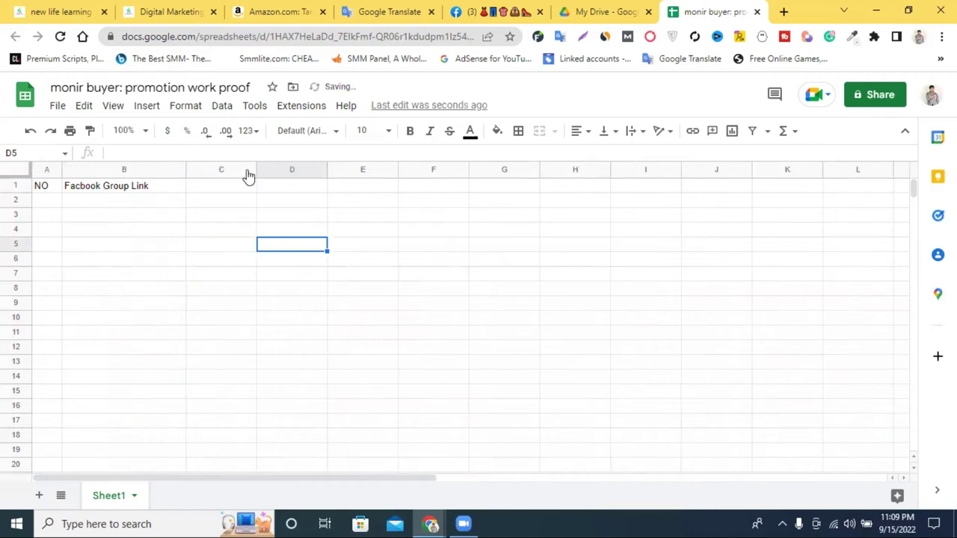
- Widen column C by about 40 percent and enter the header "Screenshot Link" in cell C1
drag(255, 169, 285, 171)
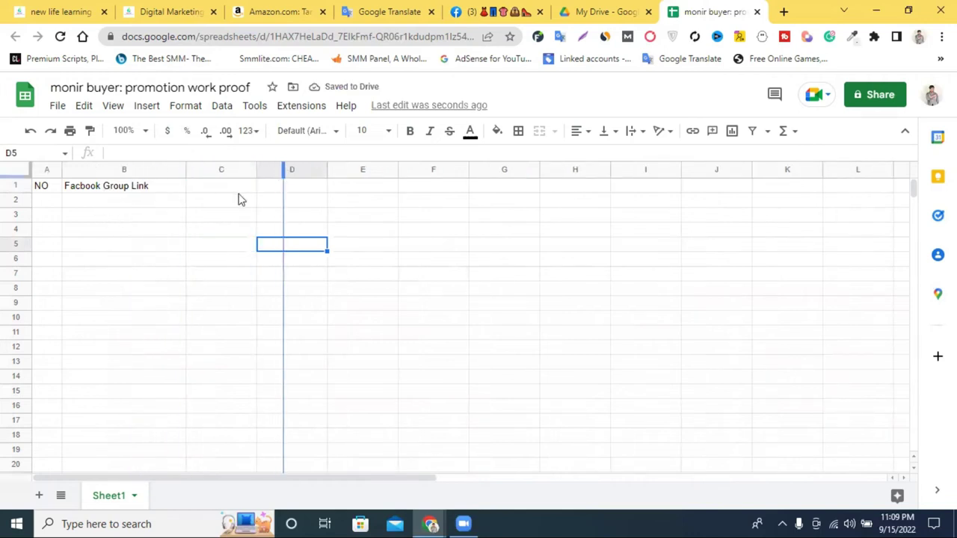
click(217, 189)
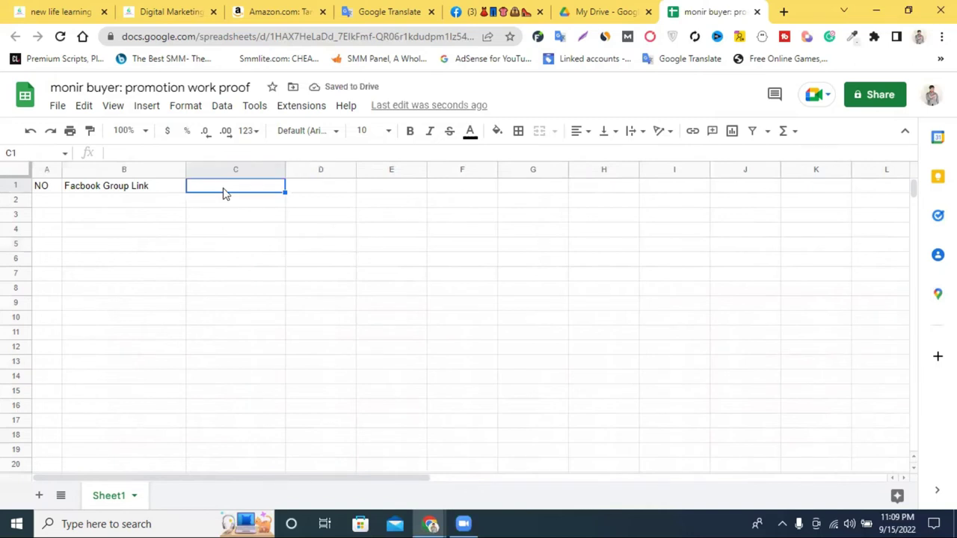
double_click(224, 186)
text(screes)
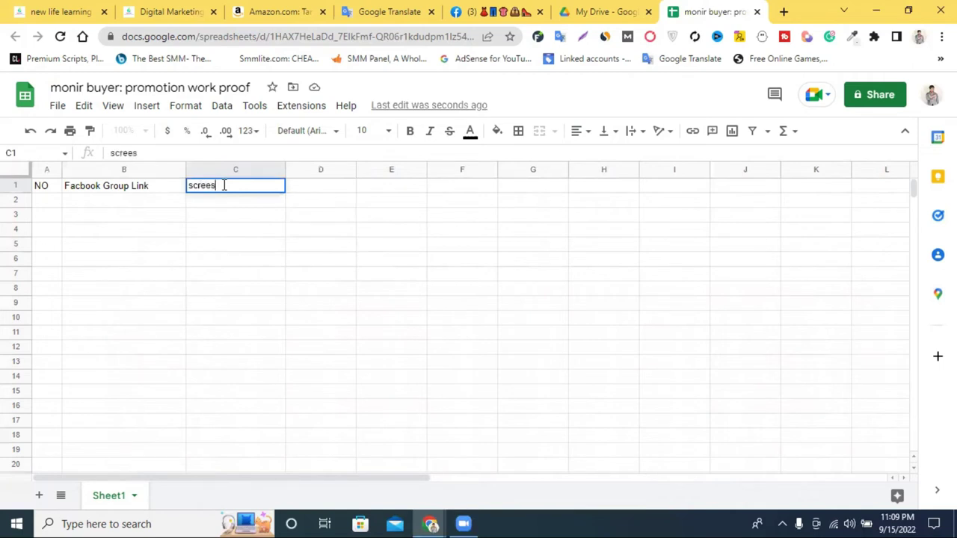
key(BackSpace)
text(nshot link)
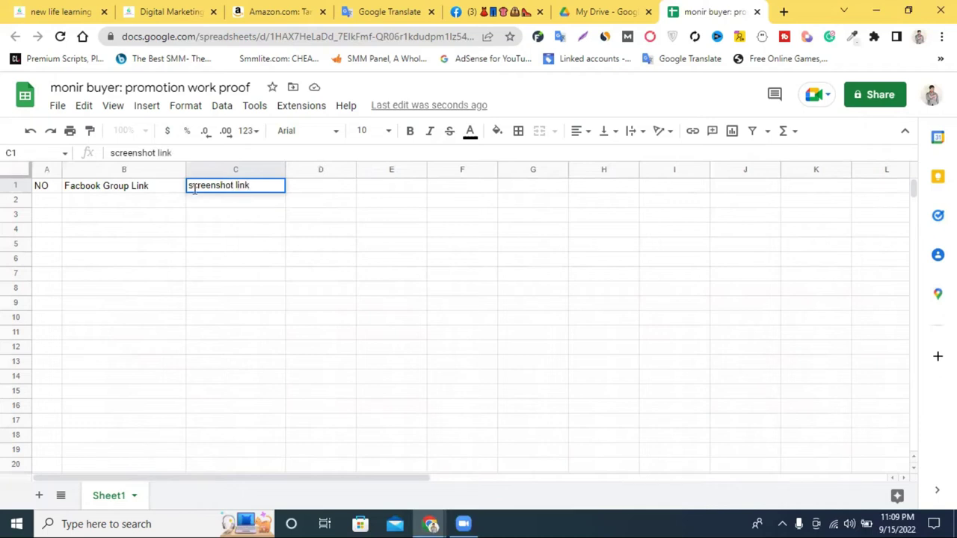
drag(192, 185, 189, 193)
text(S)
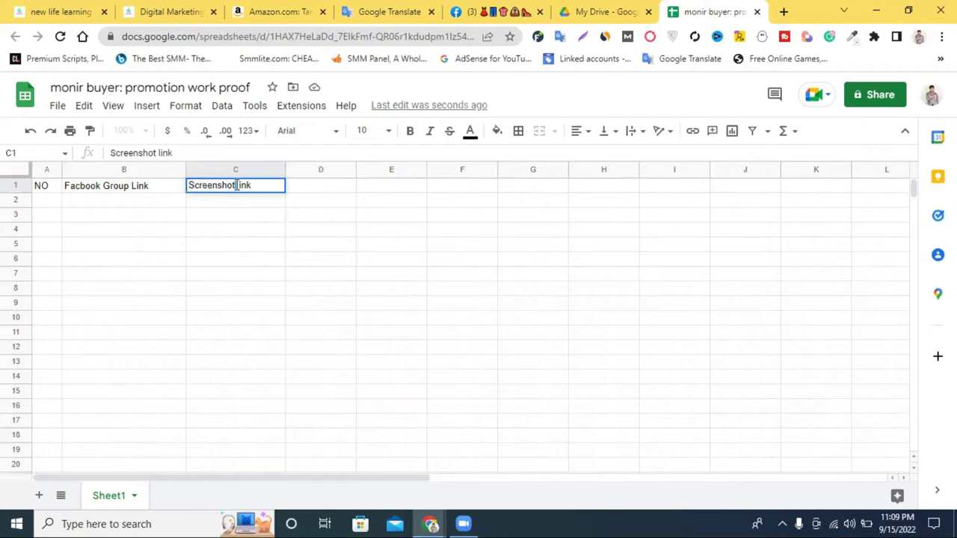
drag(238, 186, 244, 185)
text(L)
click(348, 196)
- Widen column D by about 40 percent and enter the header "Membhers" in cell D1, checking the Facebook group page for the detail to record
drag(356, 168, 386, 167)
click(336, 185)
double_click(335, 183)
text(ma)
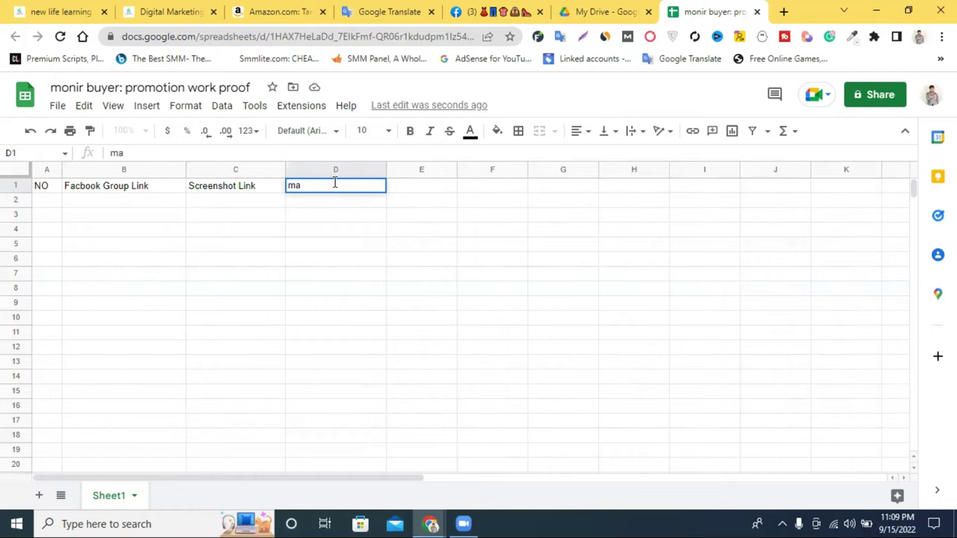
click(494, 11)
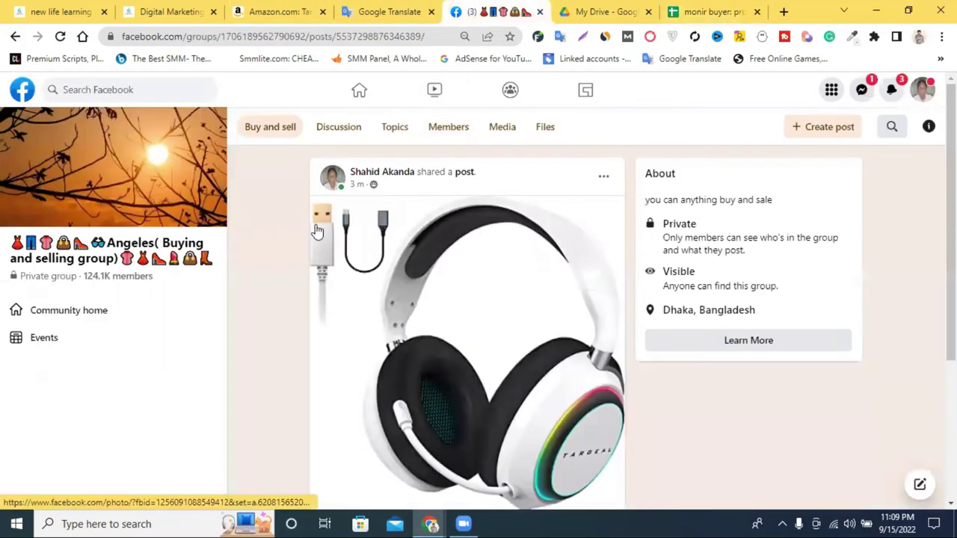
scroll(416, 220, down, 2)
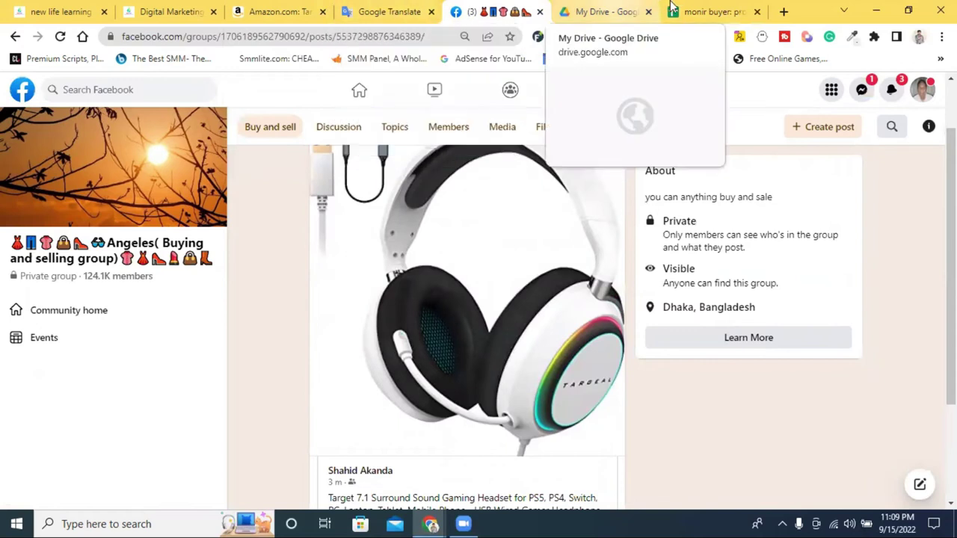
click(706, 11)
text(ma)
text(embhers)
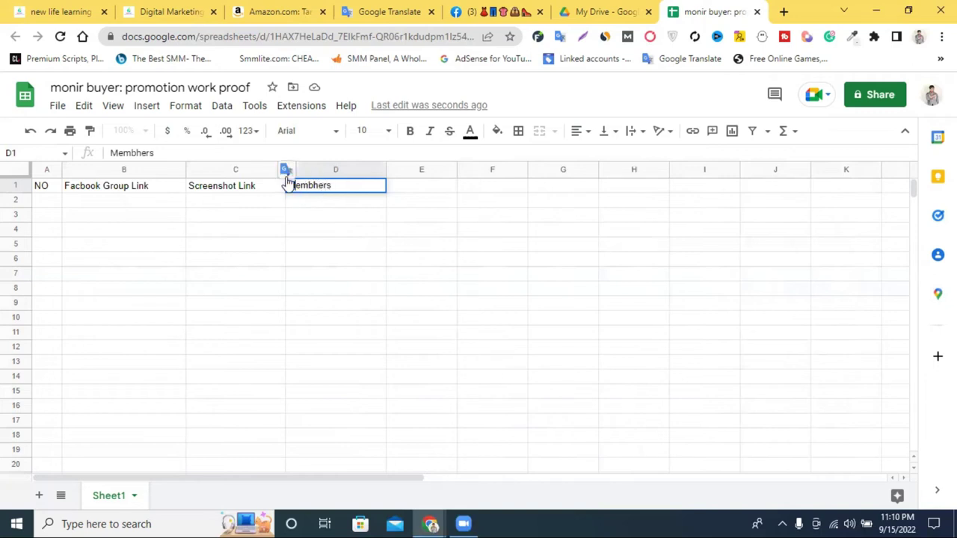
- Widen column E to about five times its width and enter the header "LIve Link" in cell E1
click(425, 188)
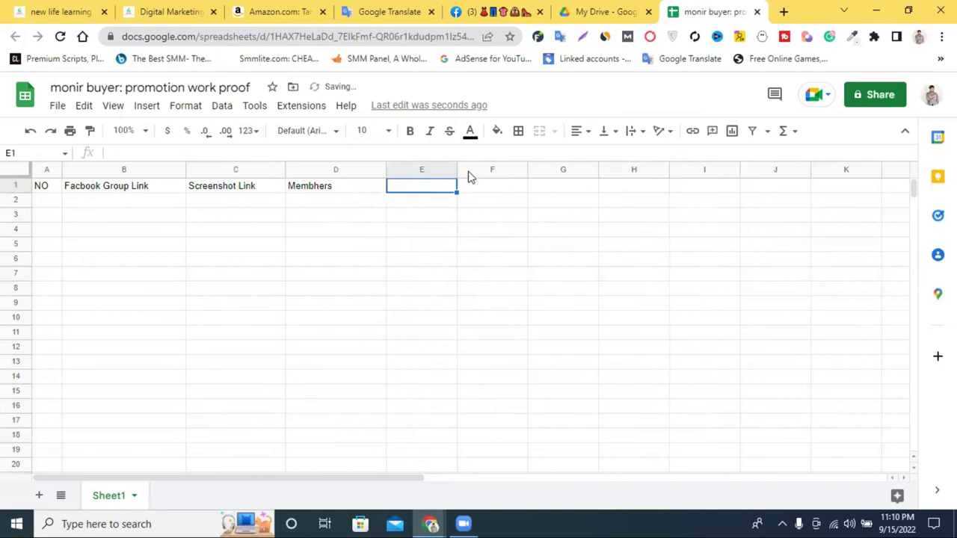
click(455, 169)
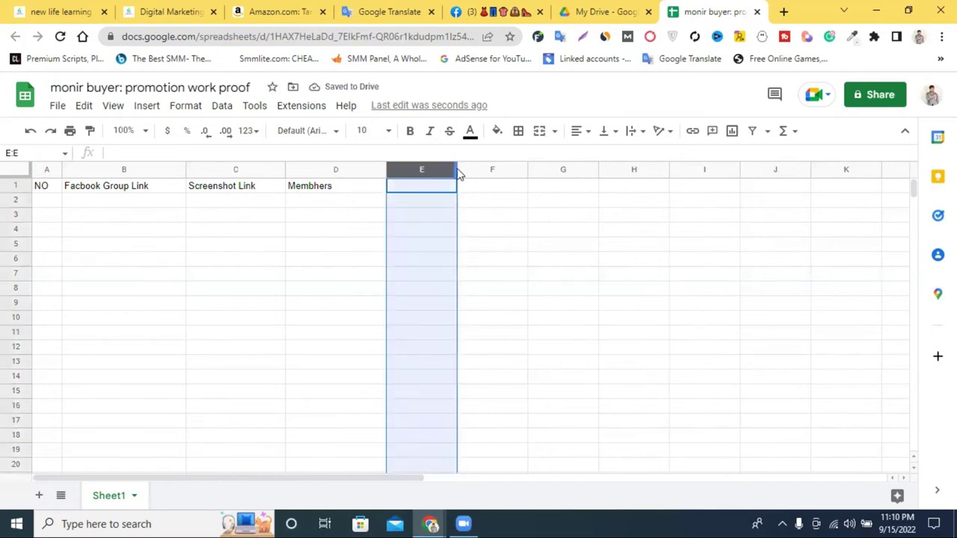
drag(457, 171, 746, 169)
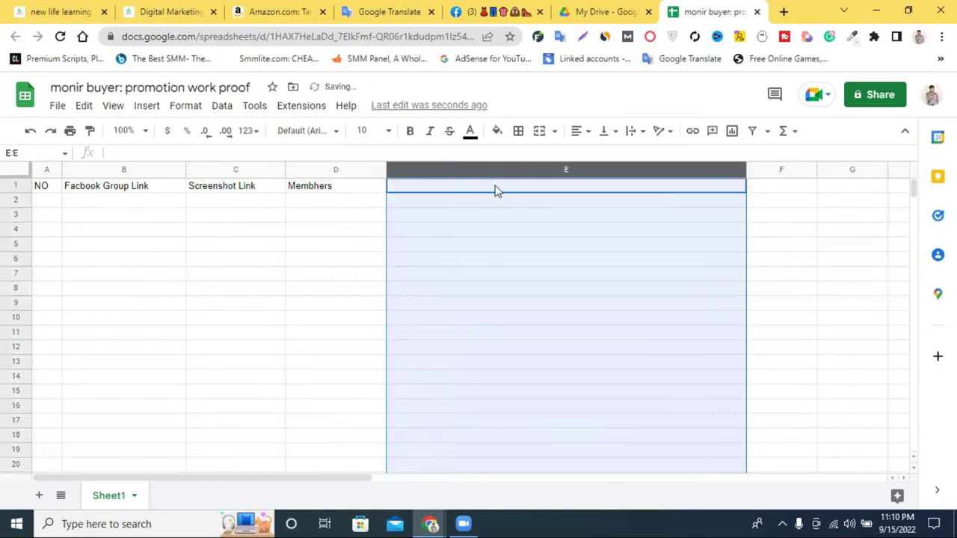
click(495, 189)
text(L)
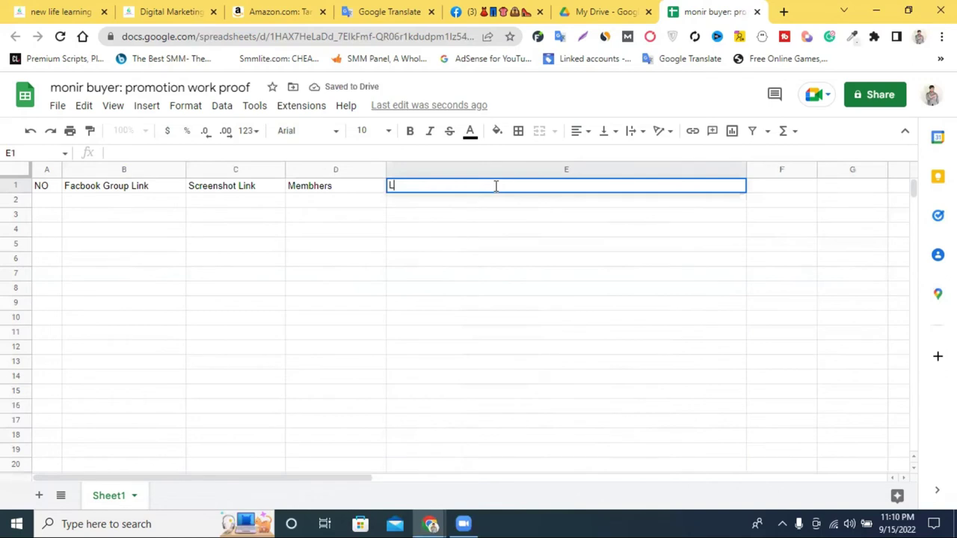
text(Ive Link)
click(530, 246)
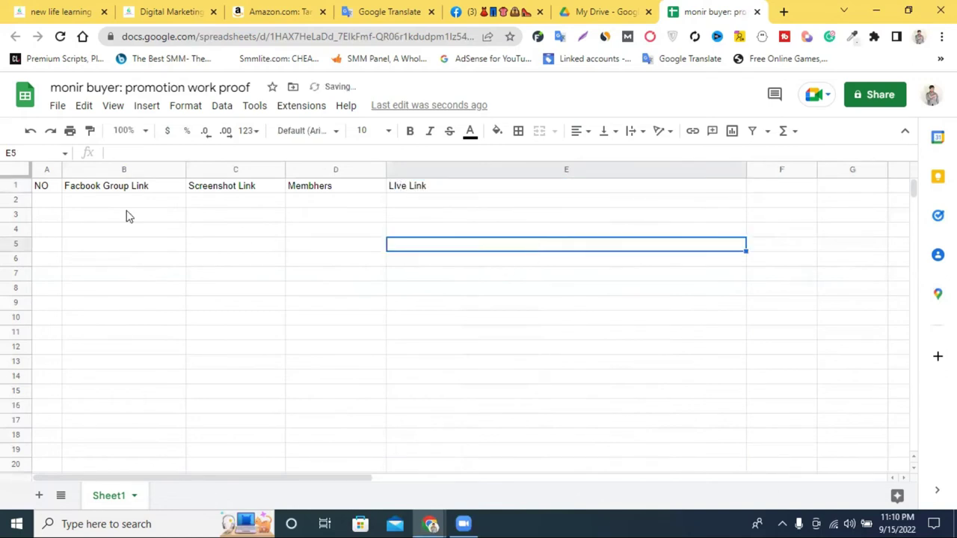
- Center the header text across row 1 horizontally, leaving its cells unmerged
click(11, 186)
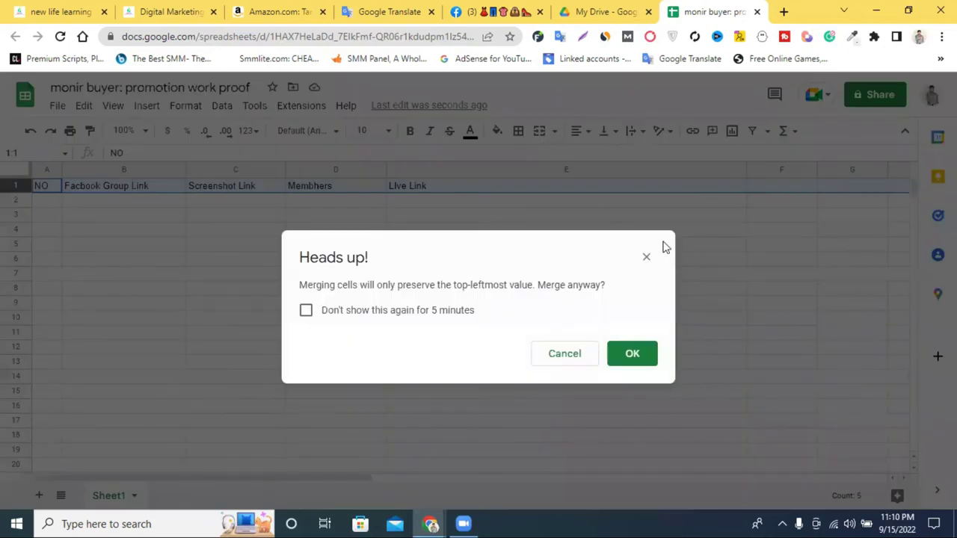
click(647, 257)
click(579, 133)
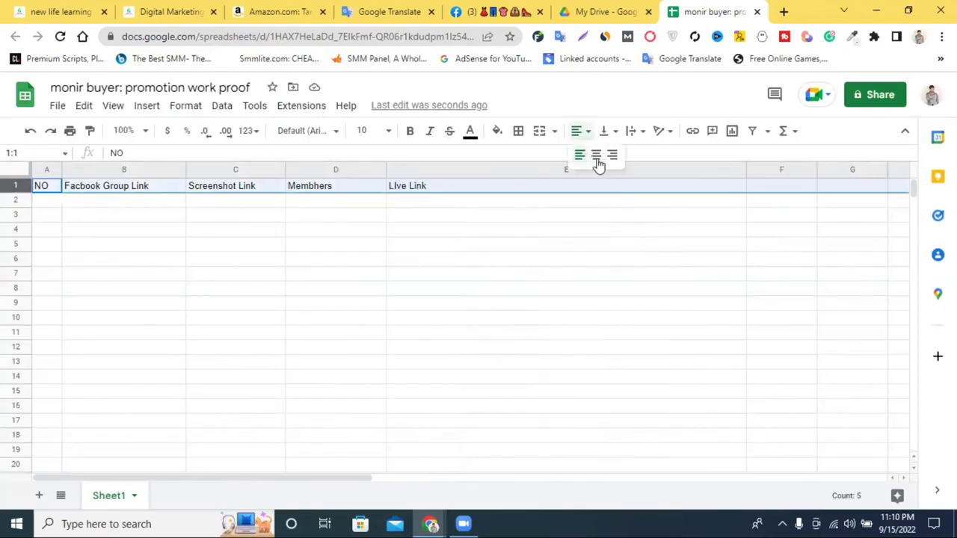
click(597, 157)
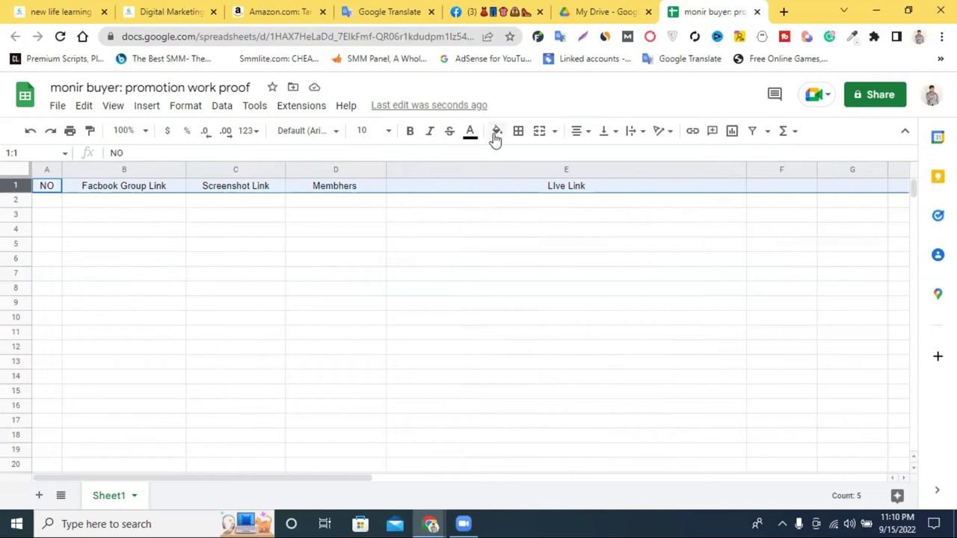
- Set the header row's font size to 14 and widen columns B and C to suit the larger text
click(388, 137)
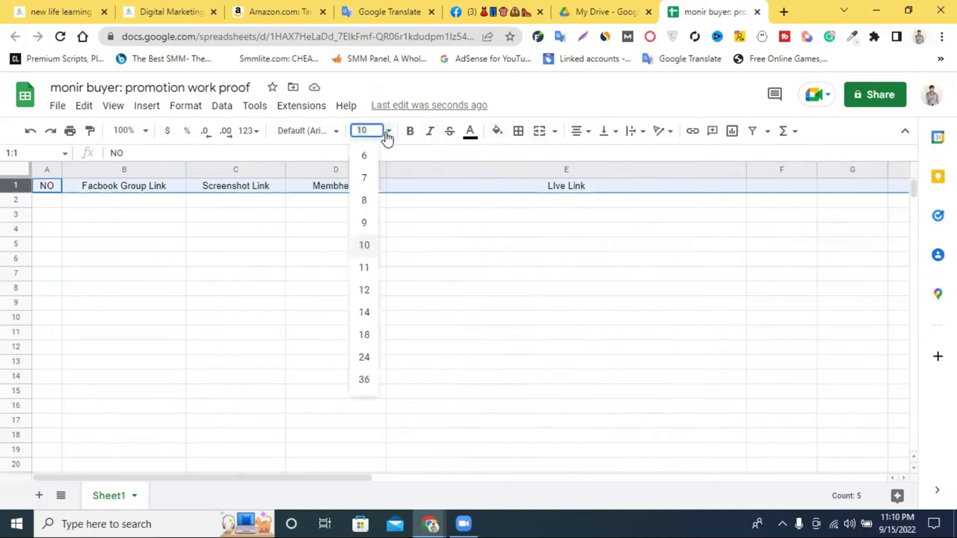
click(362, 313)
drag(186, 169, 218, 169)
drag(317, 169, 346, 169)
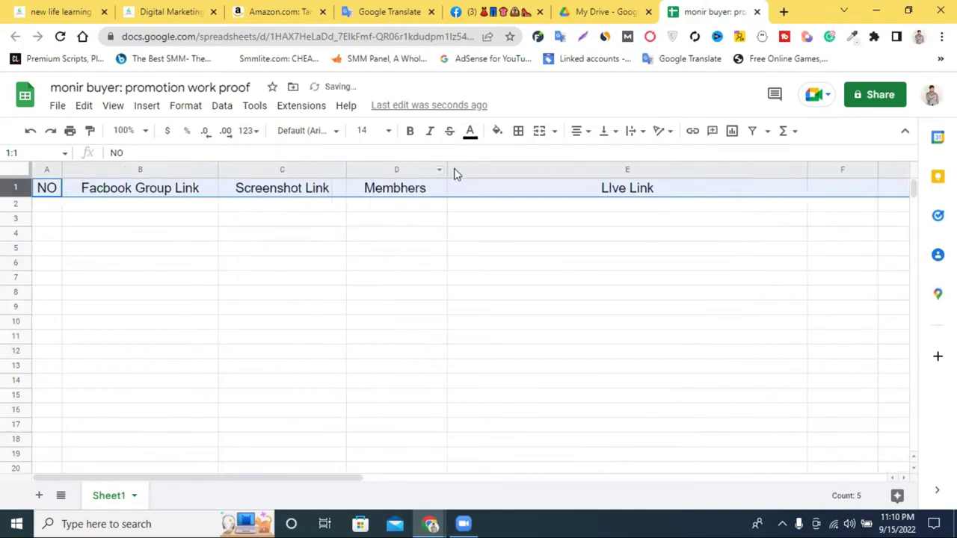
click(173, 239)
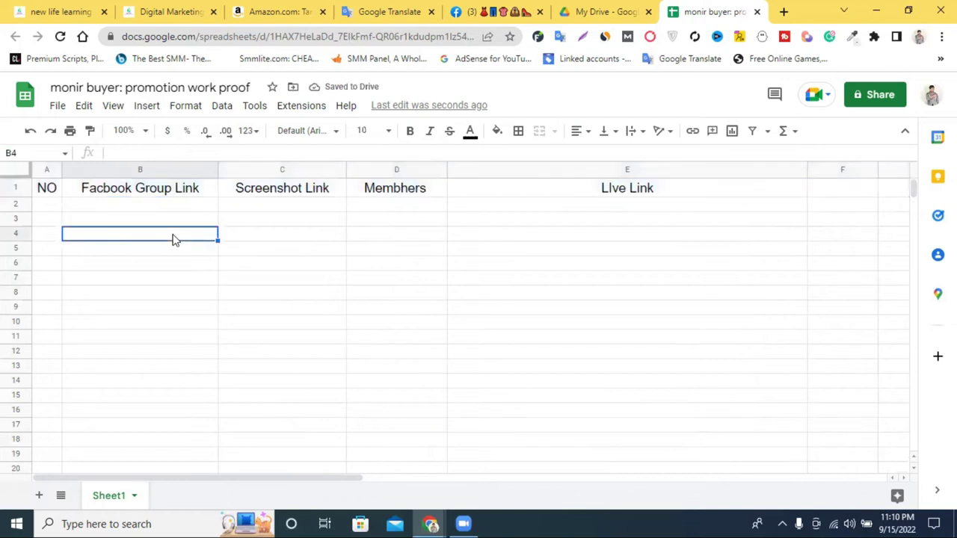
- Fill the whole header row with the standard yellow color
click(14, 187)
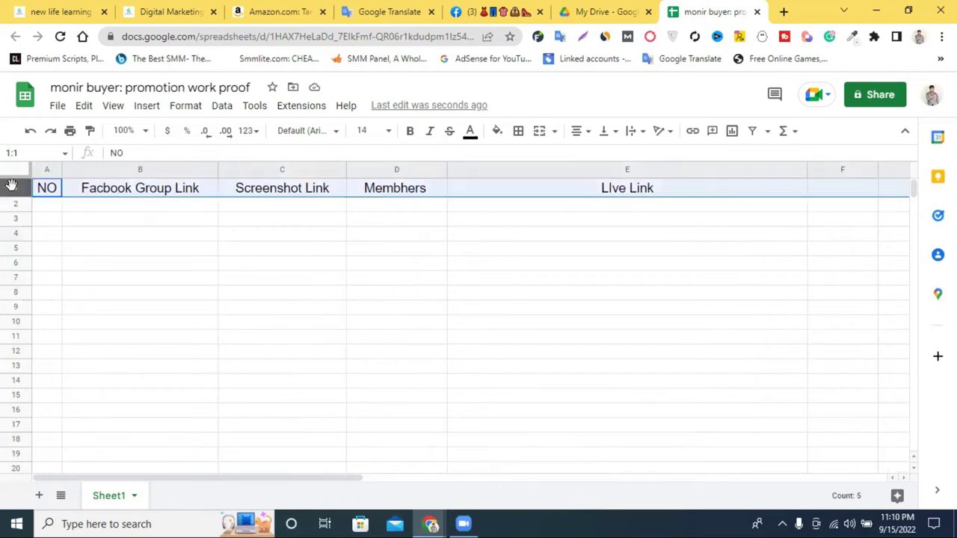
click(498, 131)
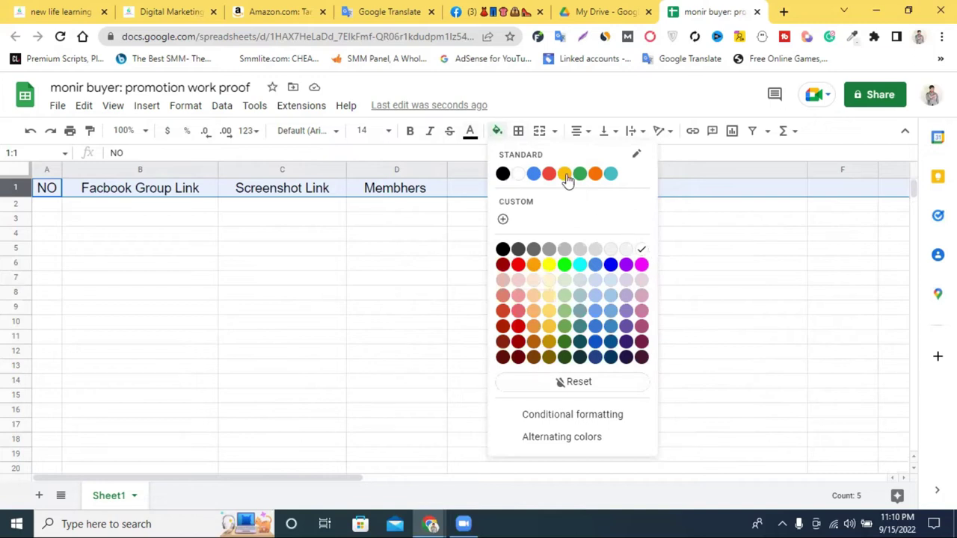
click(503, 293)
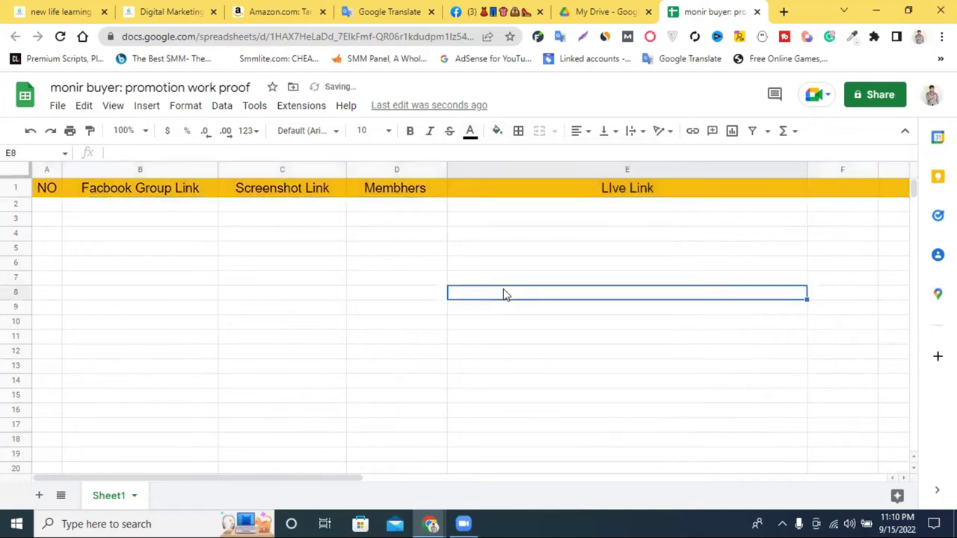
- Enter 1 in A2 and 2 in A3, and extend the number series down column A past row 20
double_click(49, 204)
text(1)
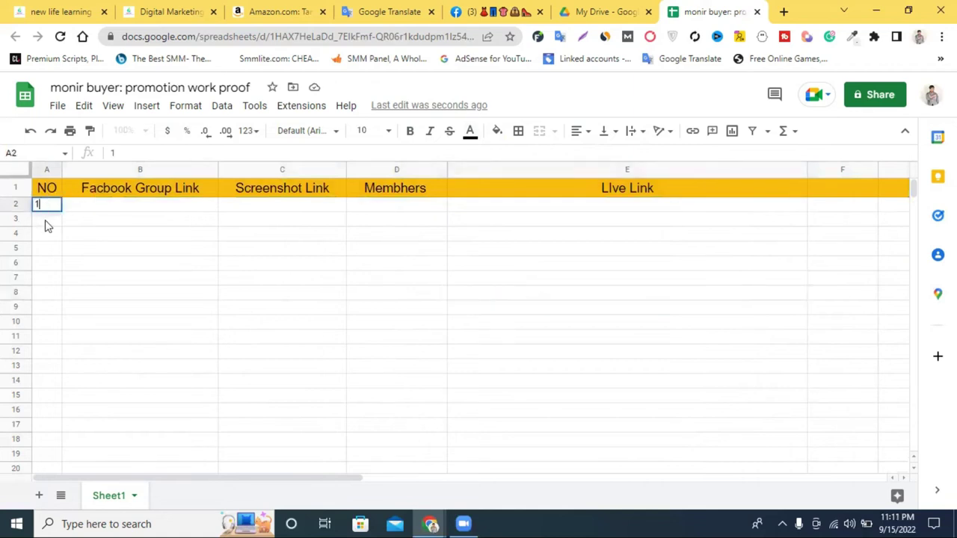
key(Return)
text(2)
click(104, 222)
drag(43, 209, 297, 359)
scroll(297, 359, up, 3)
click(272, 296)
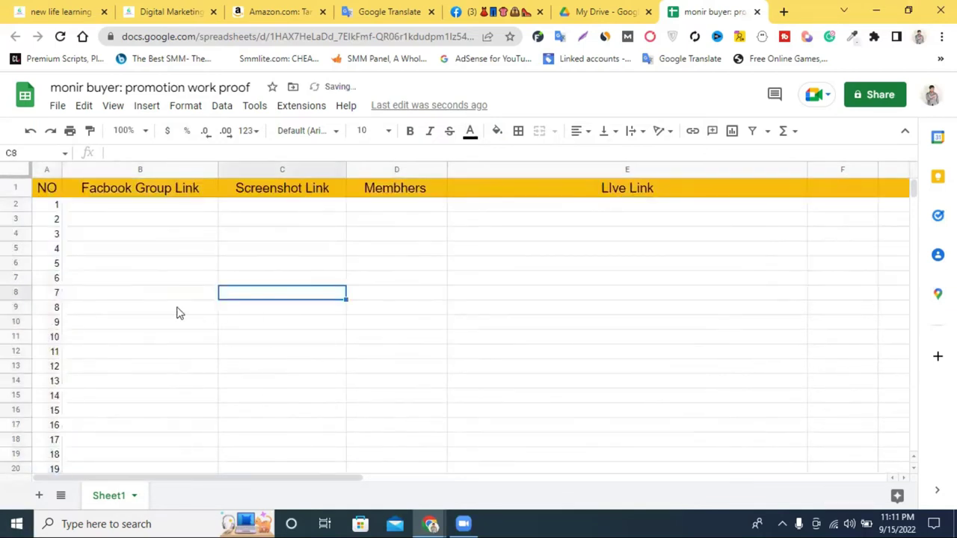
- Select cell B2, close the My Drive tab and switch to the beginning of the shared headset post in the Facebook group
click(150, 207)
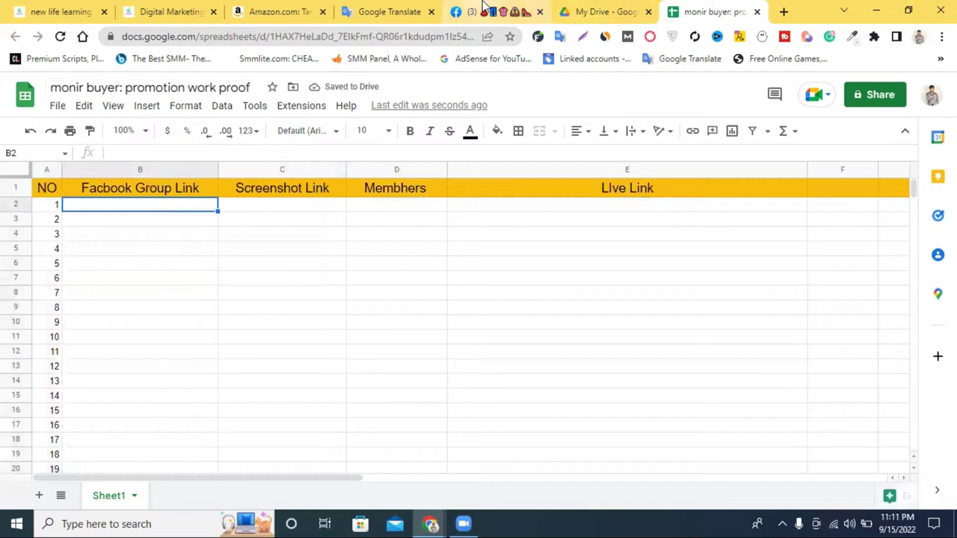
click(497, 12)
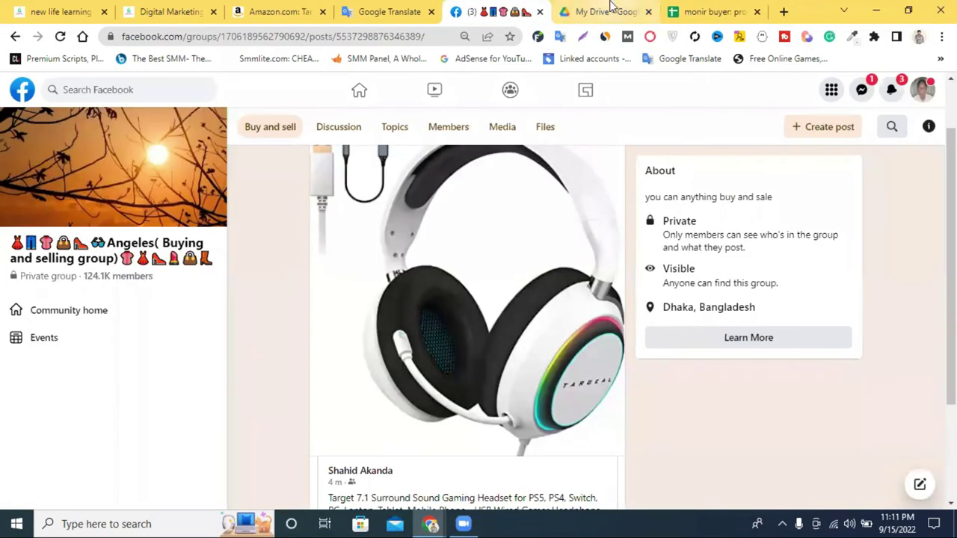
click(613, 12)
click(649, 12)
click(493, 12)
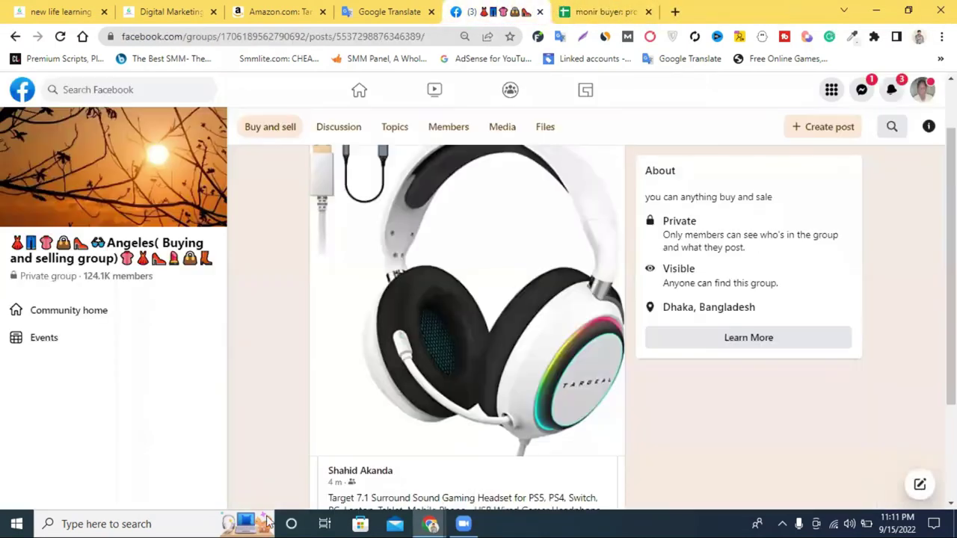
scroll(471, 199, up, 1)
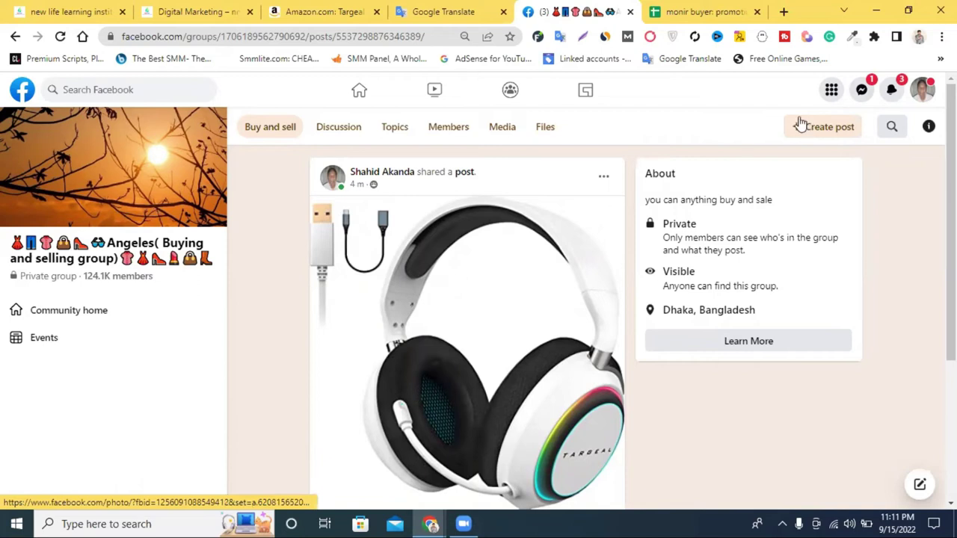
- Search Google for "lightshot" in a new browser tab and copy the search term
click(783, 12)
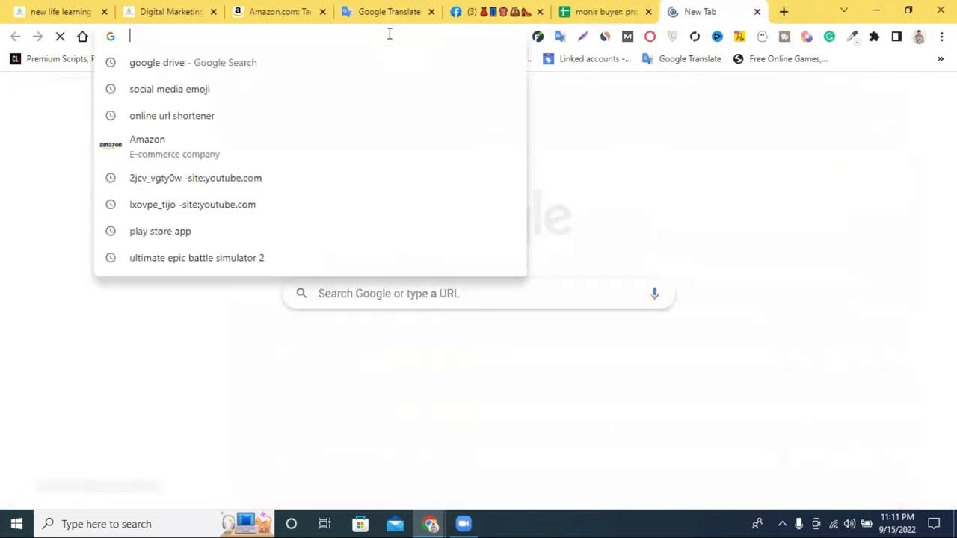
text(light)
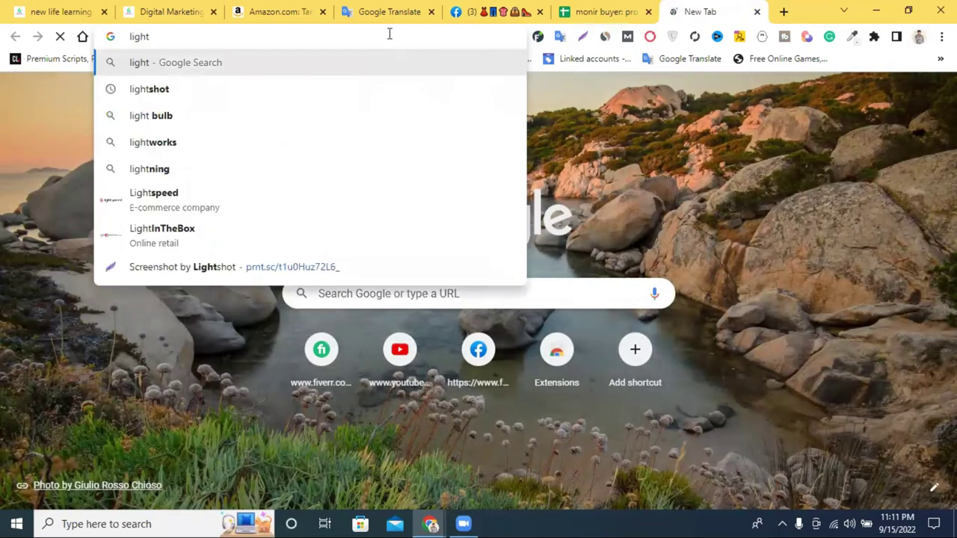
click(242, 95)
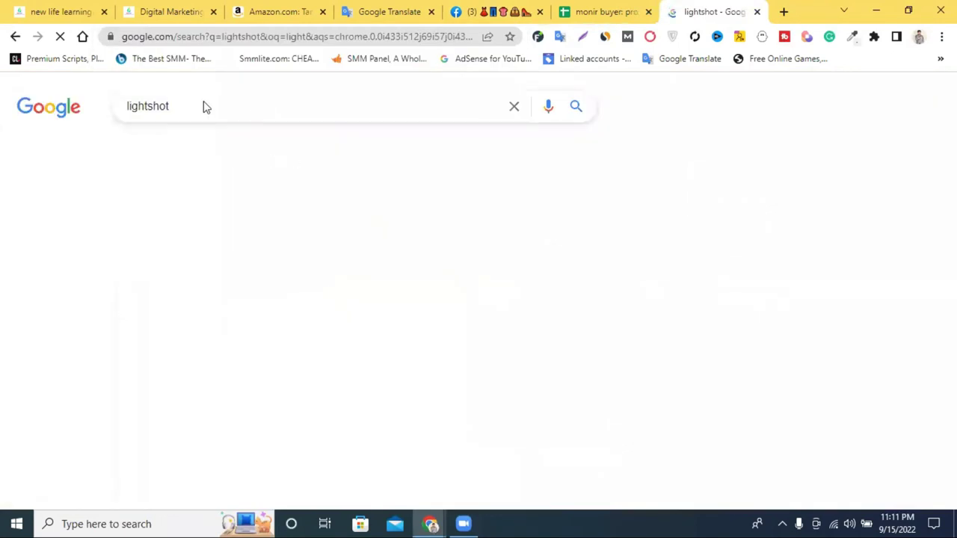
double_click(204, 101)
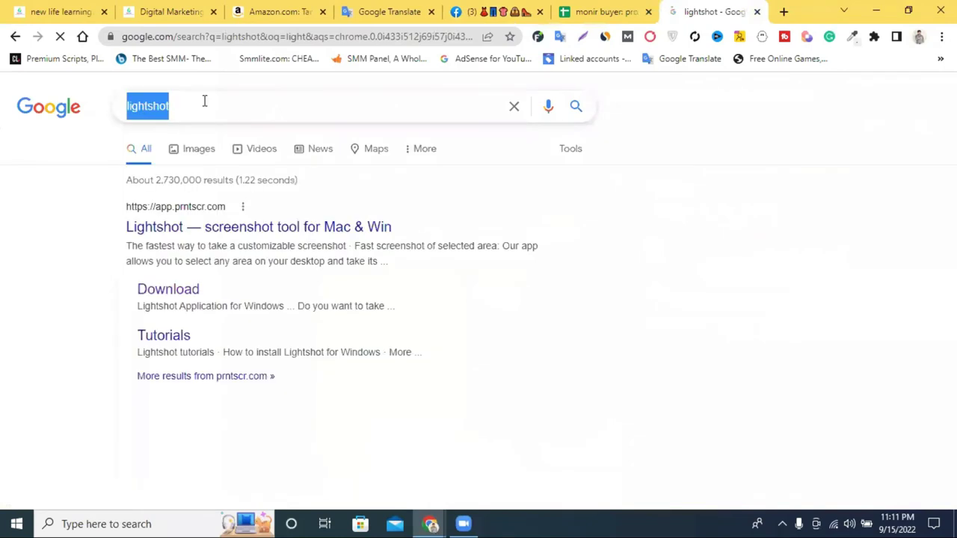
right_click(205, 101)
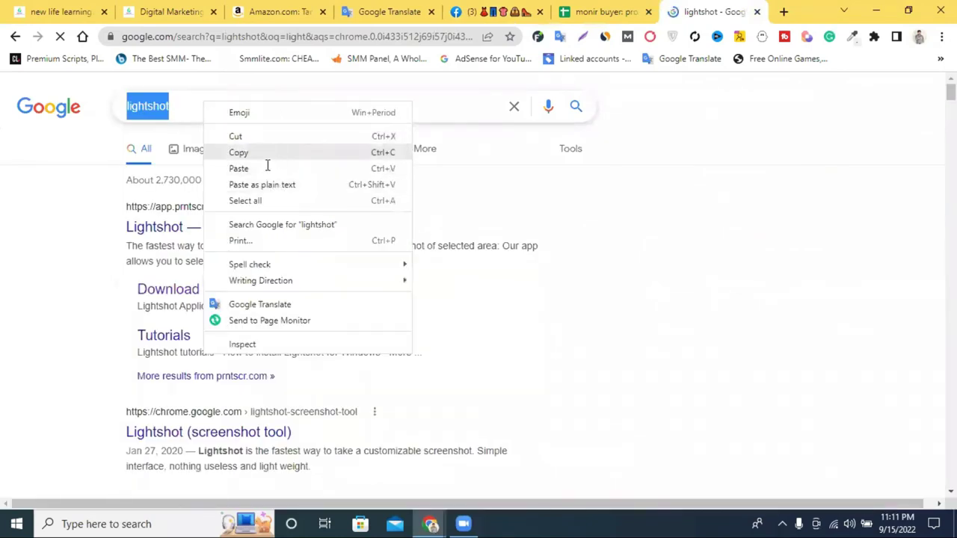
click(267, 160)
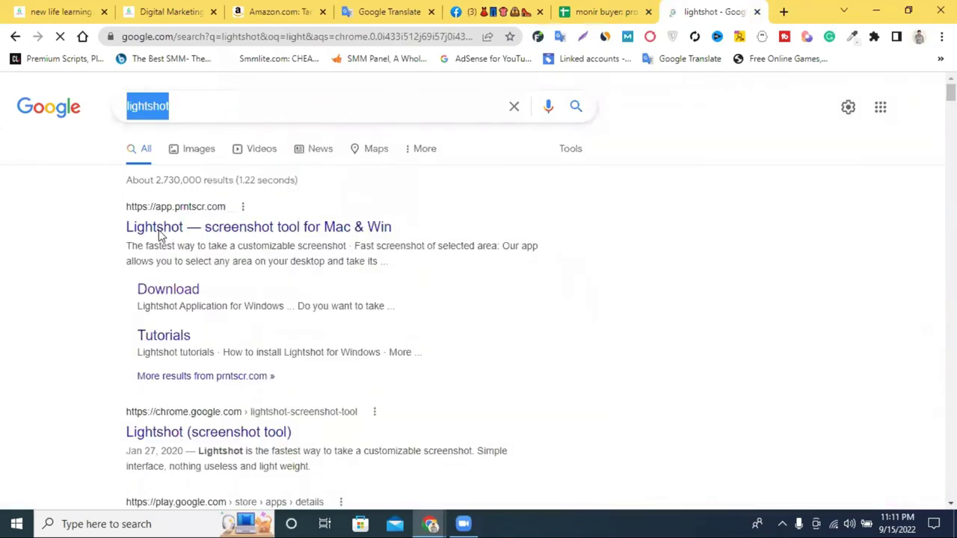
- Open the Lightshot website from the search results, look for Lightshot among the system tray apps, and close the site
click(177, 233)
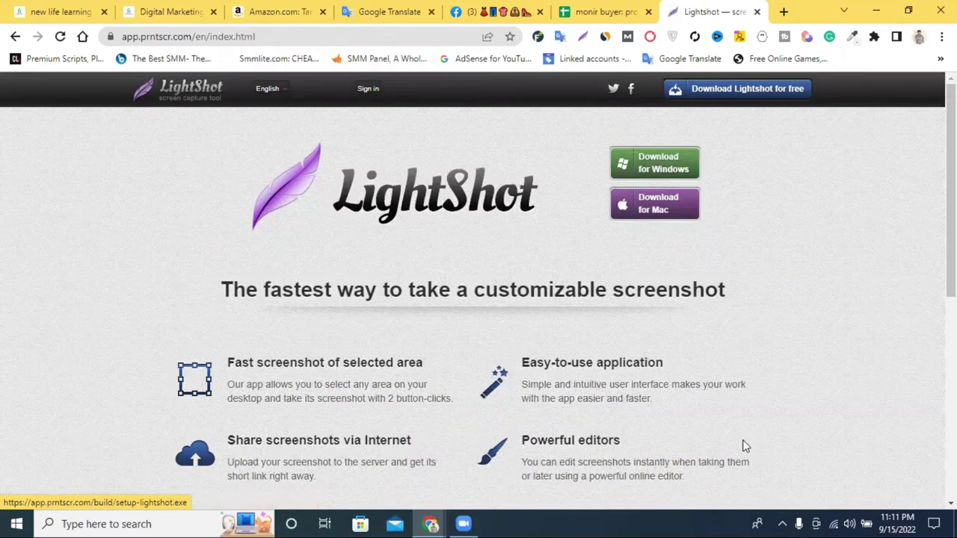
click(783, 521)
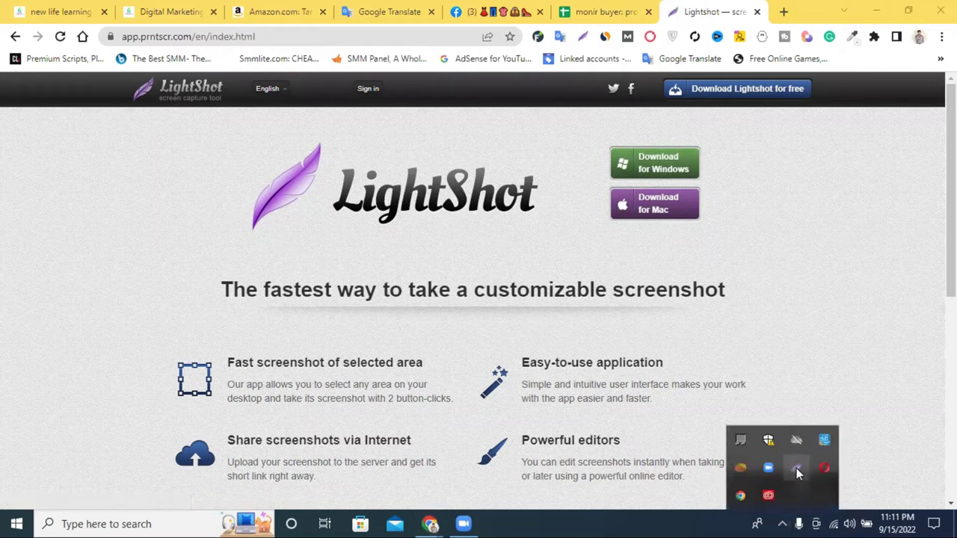
click(778, 285)
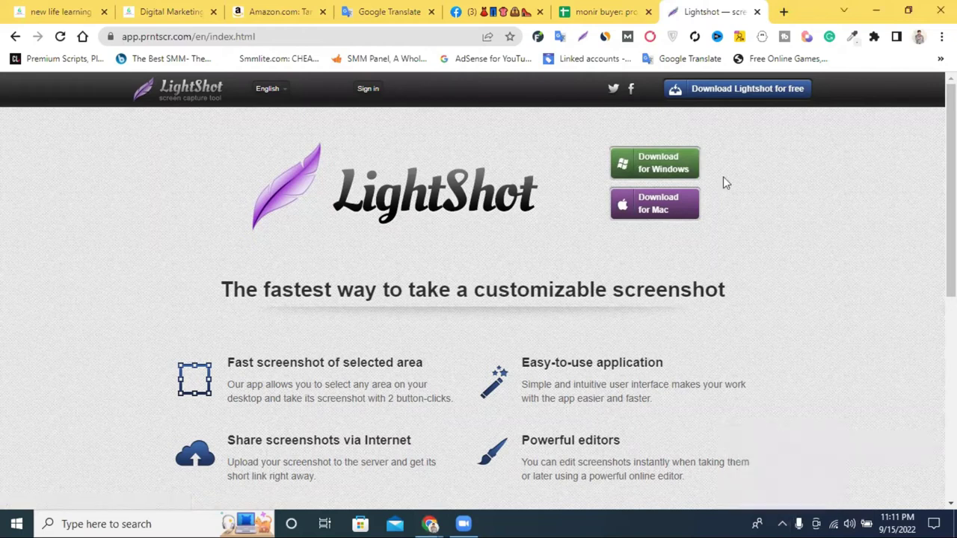
key(ctrl+w)
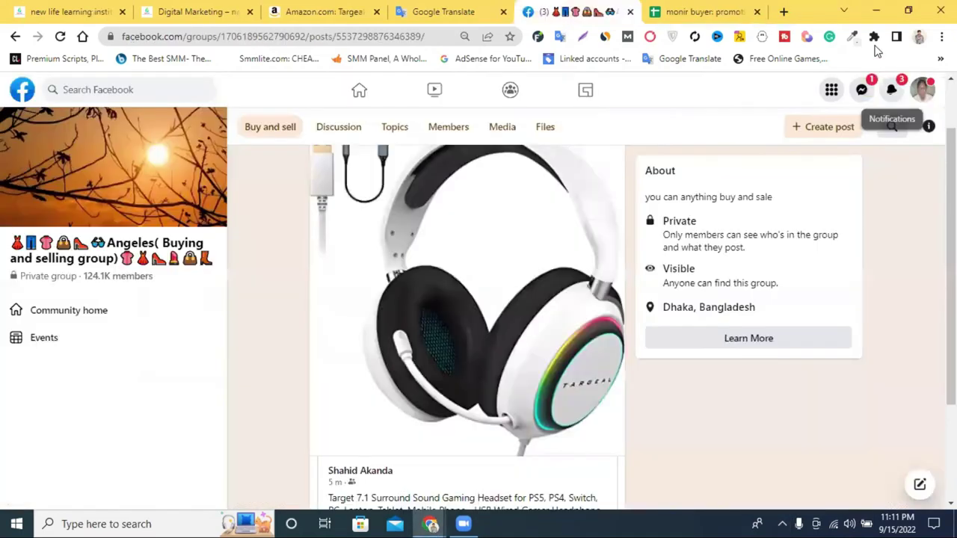
- Check the installed extensions for Lightshot, and open the Chrome Web Store through the browser's extension management page, closing that page's tab
click(874, 39)
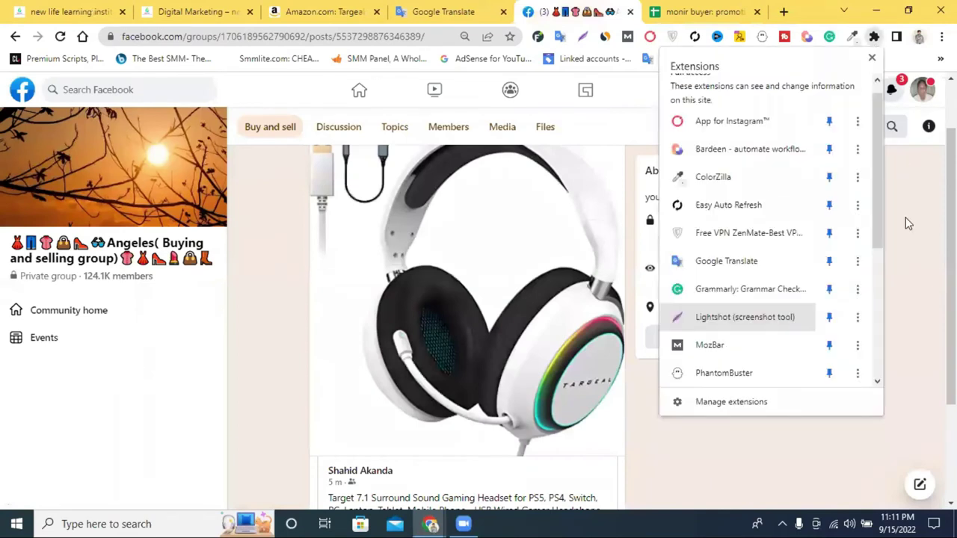
key(Escape)
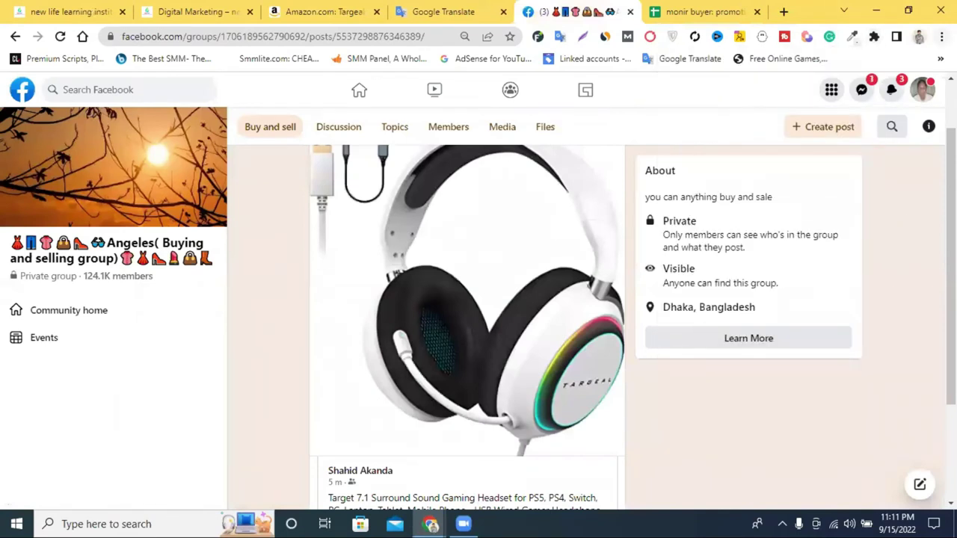
click(942, 37)
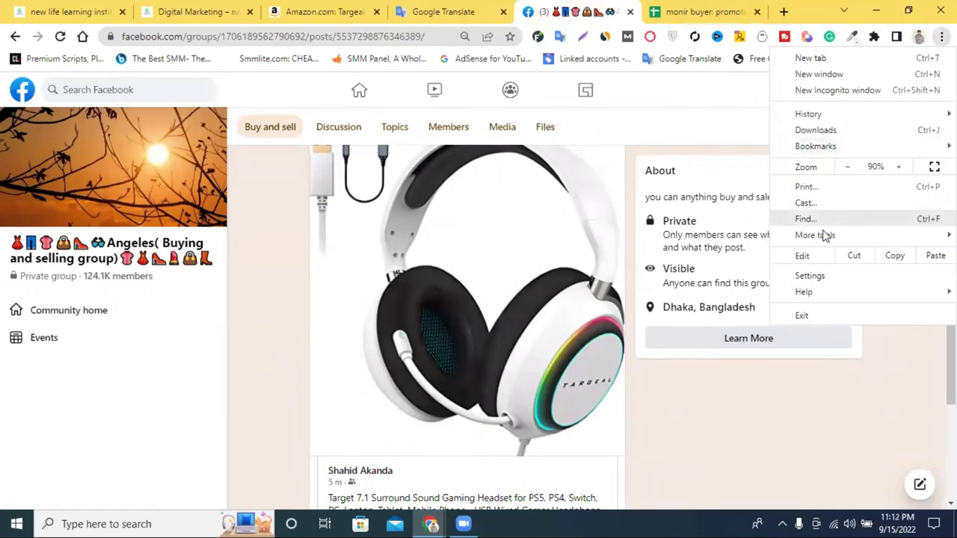
mouse_move(829, 239)
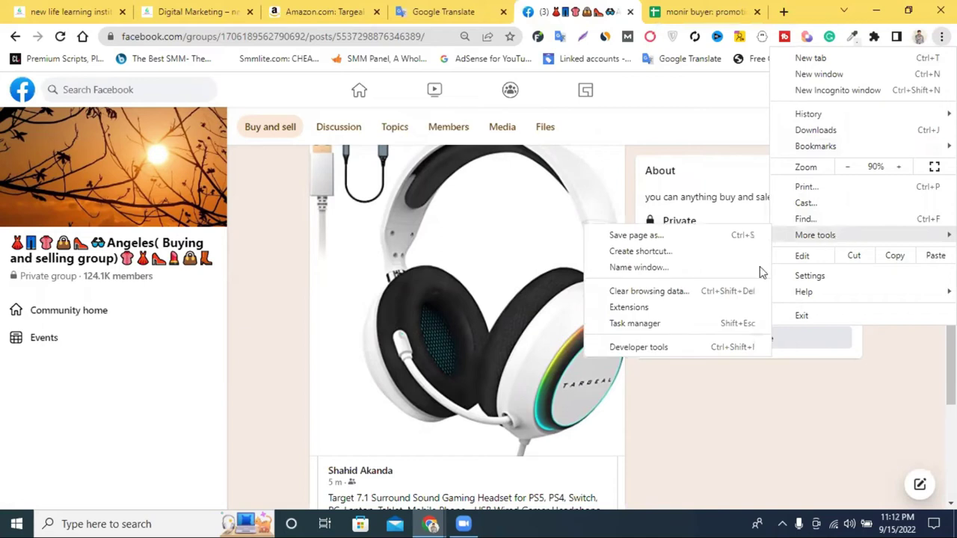
click(629, 307)
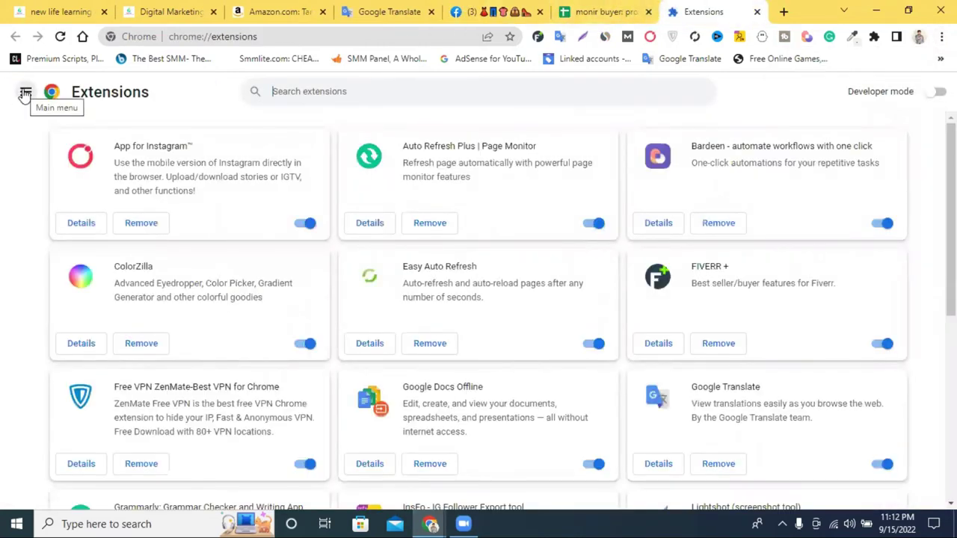
click(25, 93)
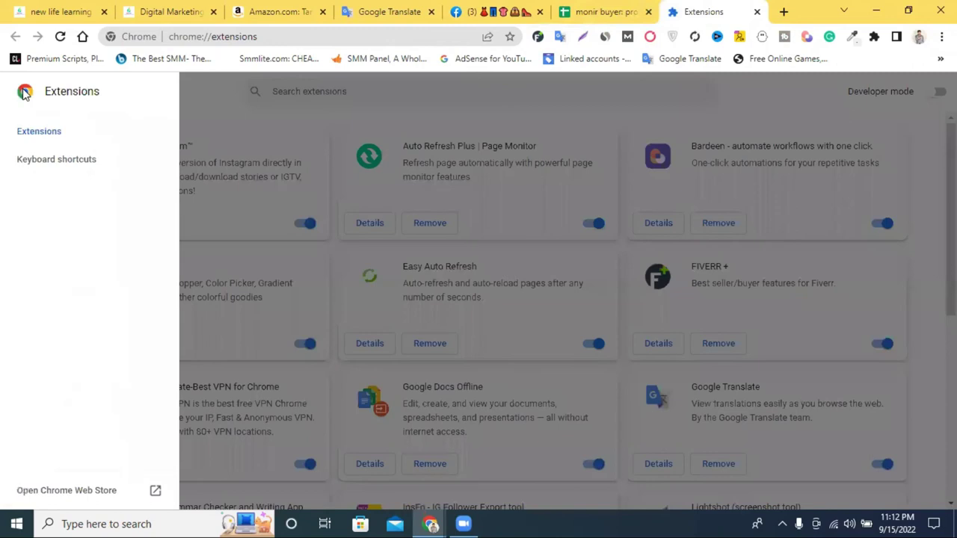
click(86, 494)
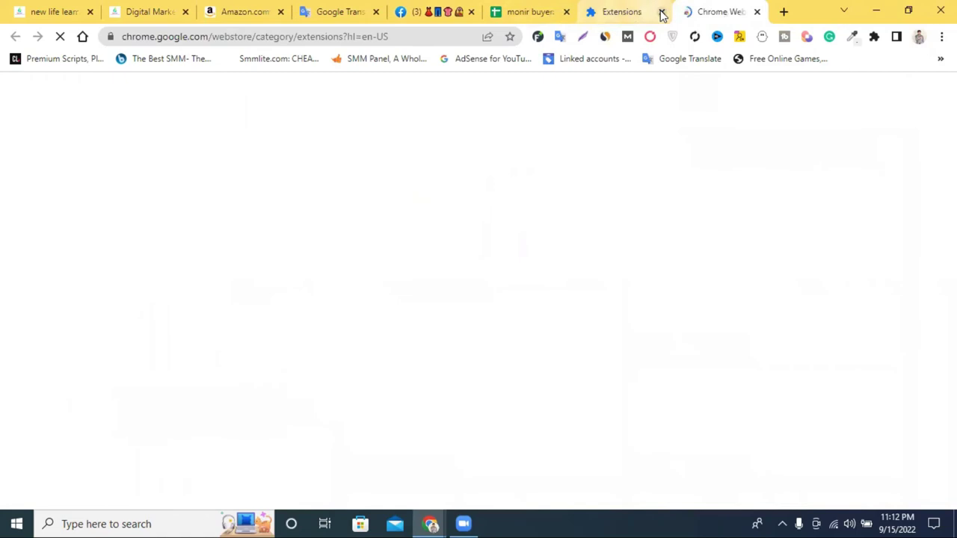
click(661, 12)
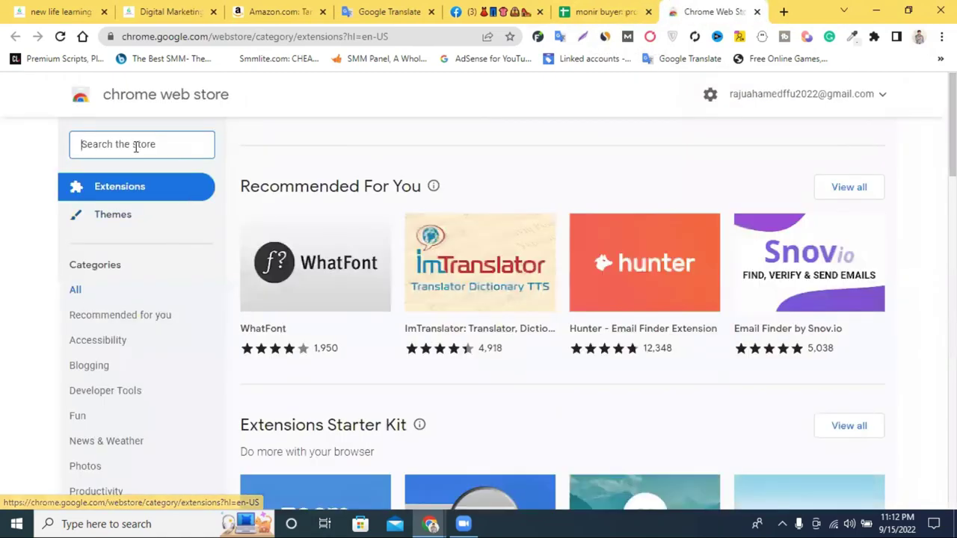
- Search the Chrome Web Store for "lightshot" and open the Lightshot (screenshot tool) extension page
right_click(139, 144)
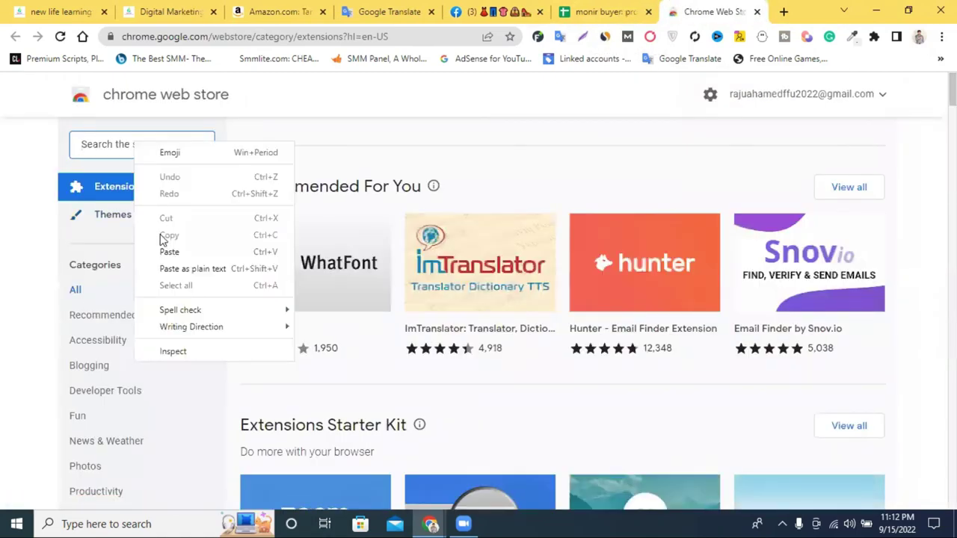
click(180, 253)
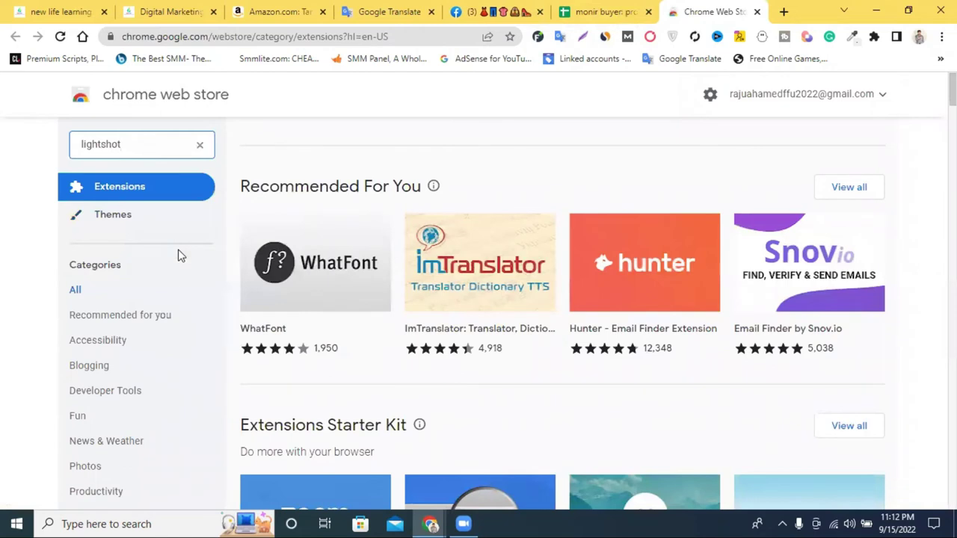
key(Return)
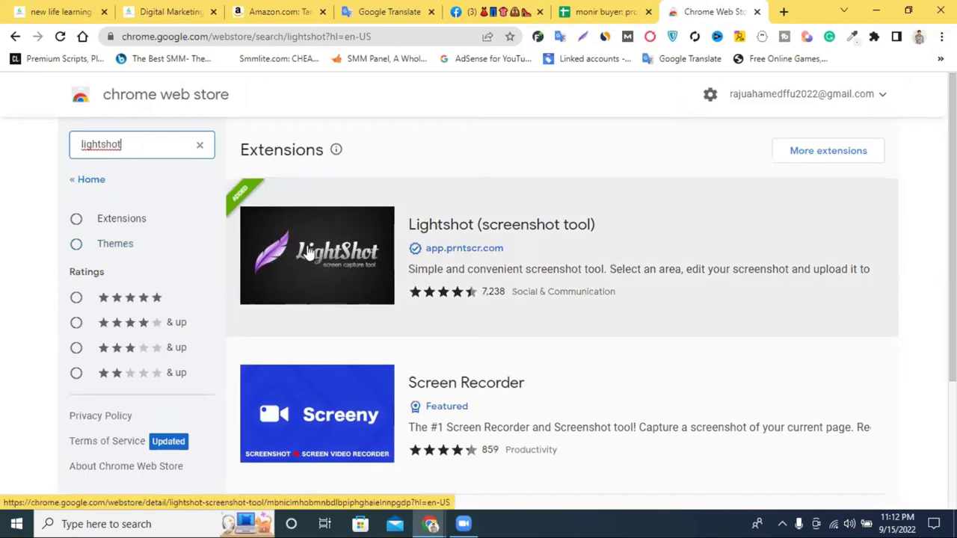
click(311, 253)
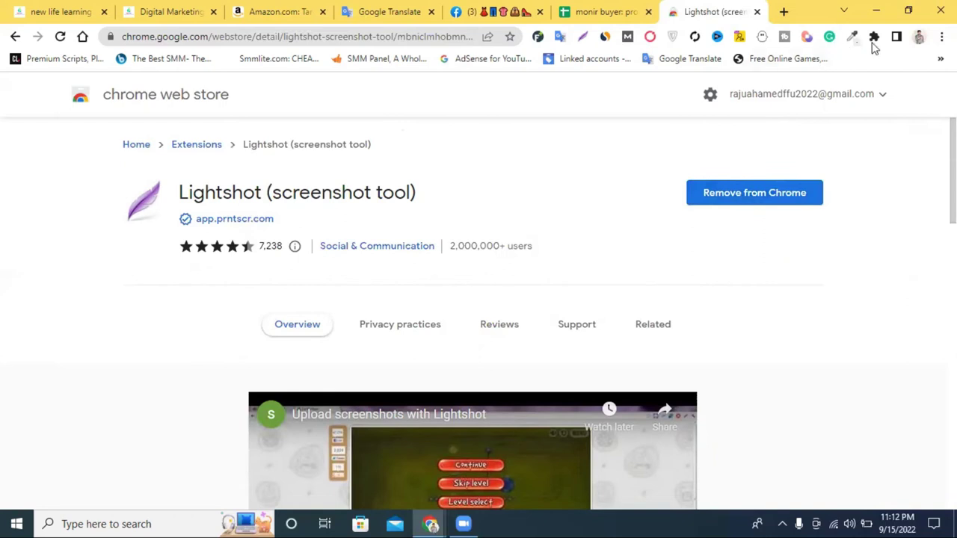
- Unpin the Lightshot (screenshot tool) extension from the browser toolbar and pin it again
click(875, 37)
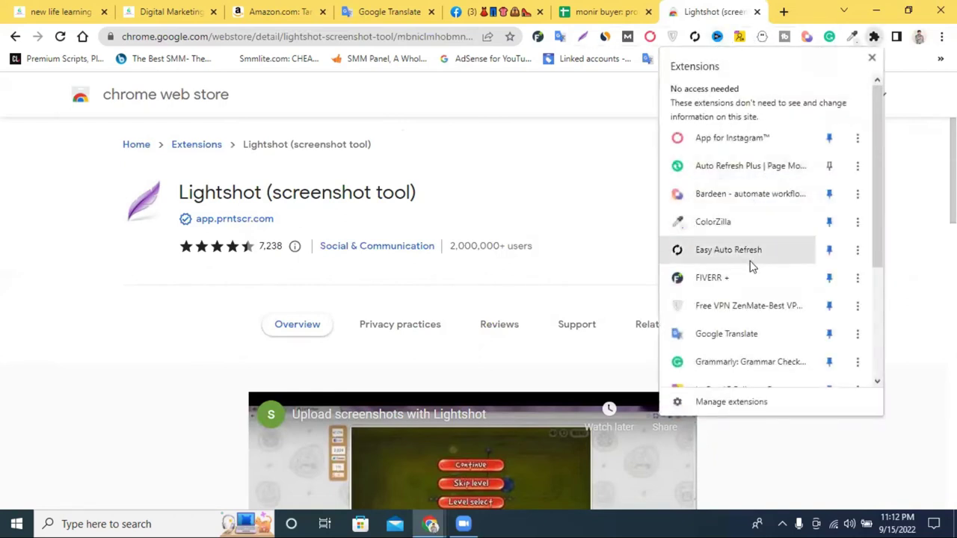
scroll(756, 197, down, 2)
scroll(756, 197, down, 2)
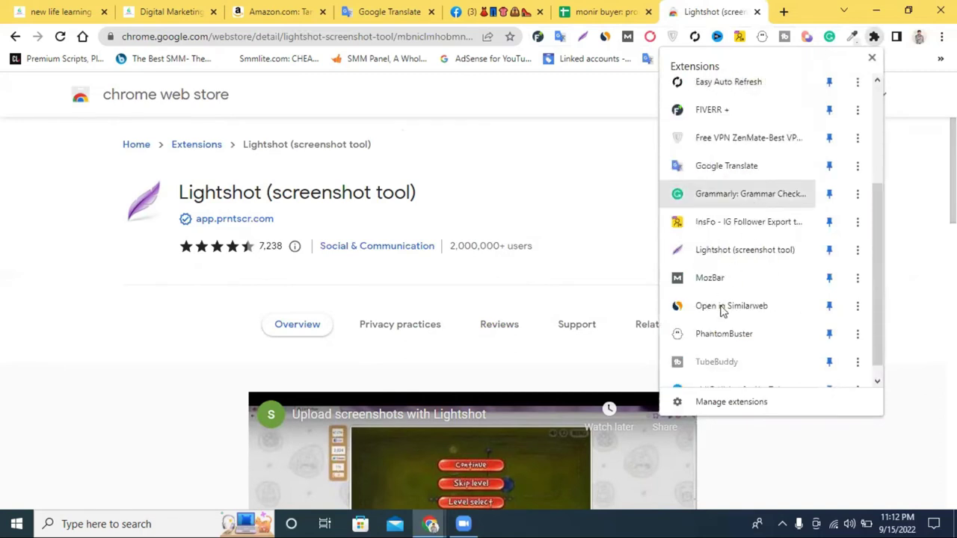
click(830, 252)
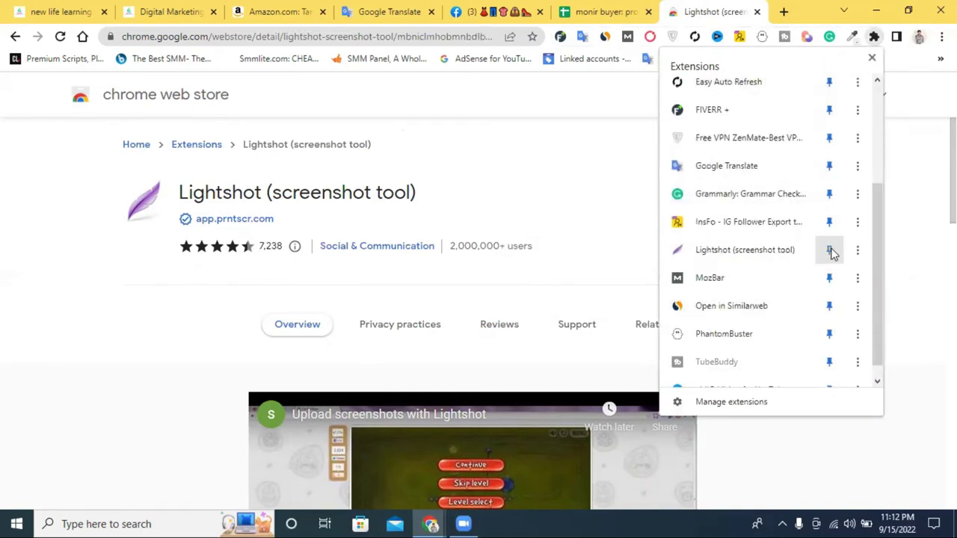
click(831, 251)
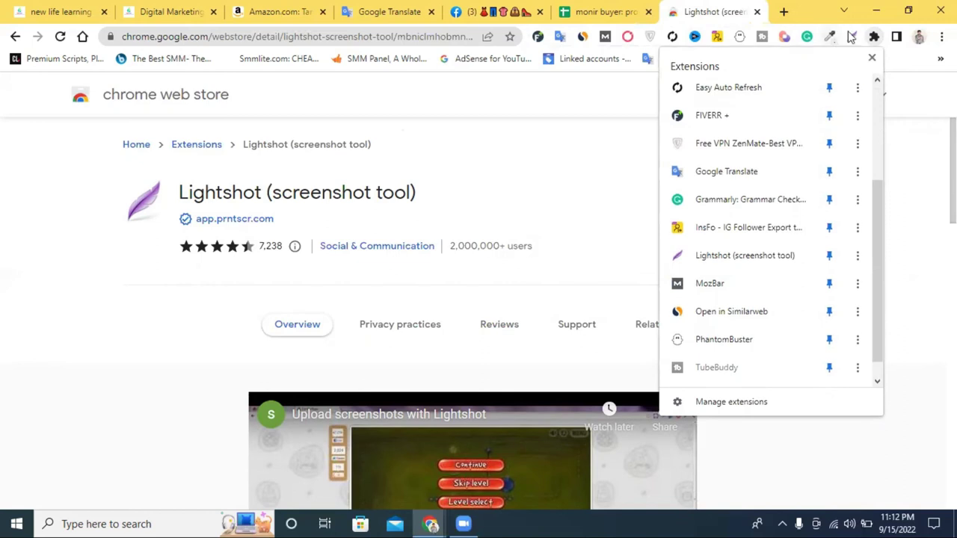
click(923, 188)
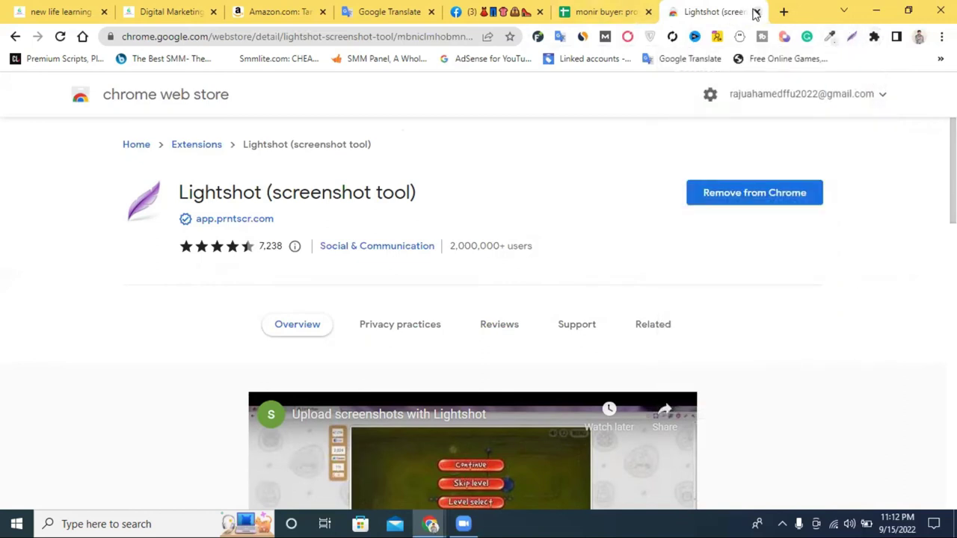
- Close the web store page and use Lightshot to capture the whole visible area of the Facebook group's headset post
key(ctrl+w)
click(575, 11)
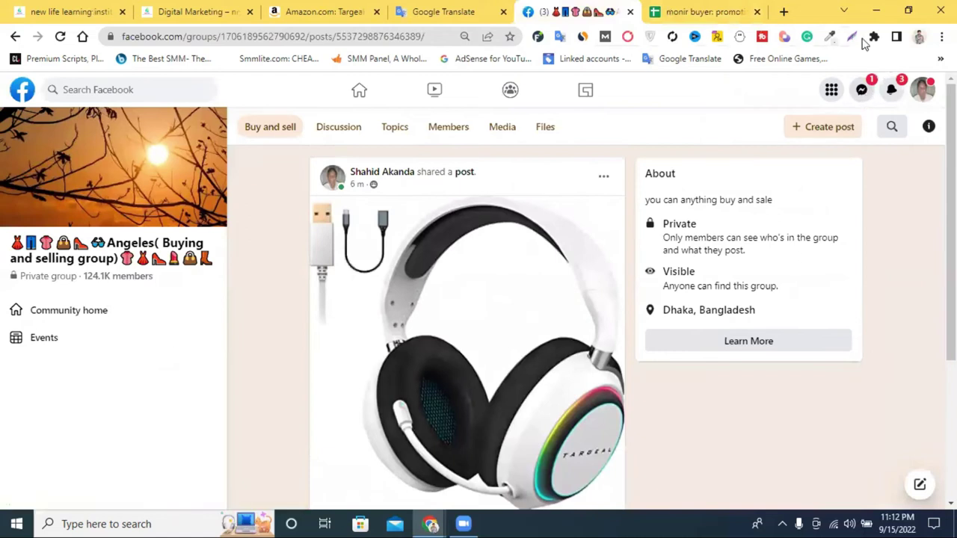
click(853, 39)
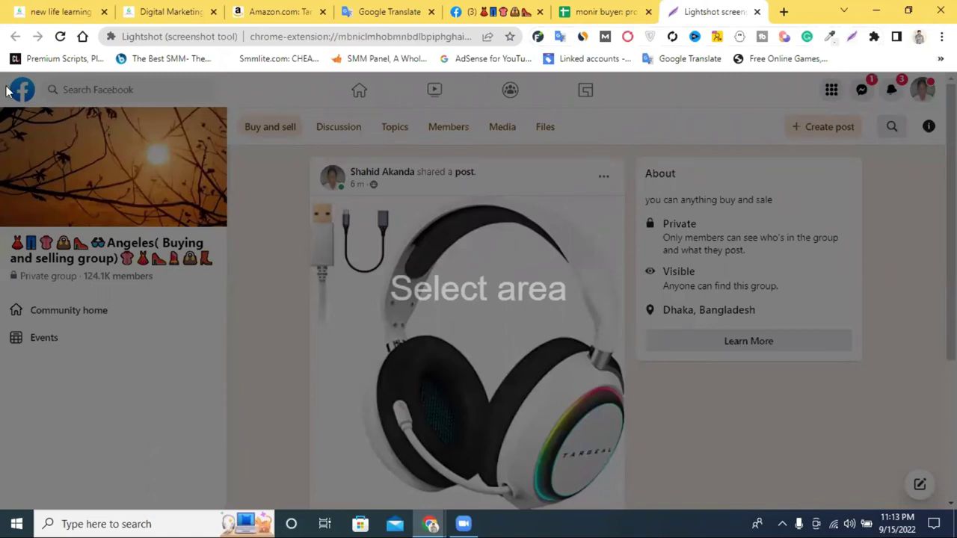
drag(2, 74, 956, 497)
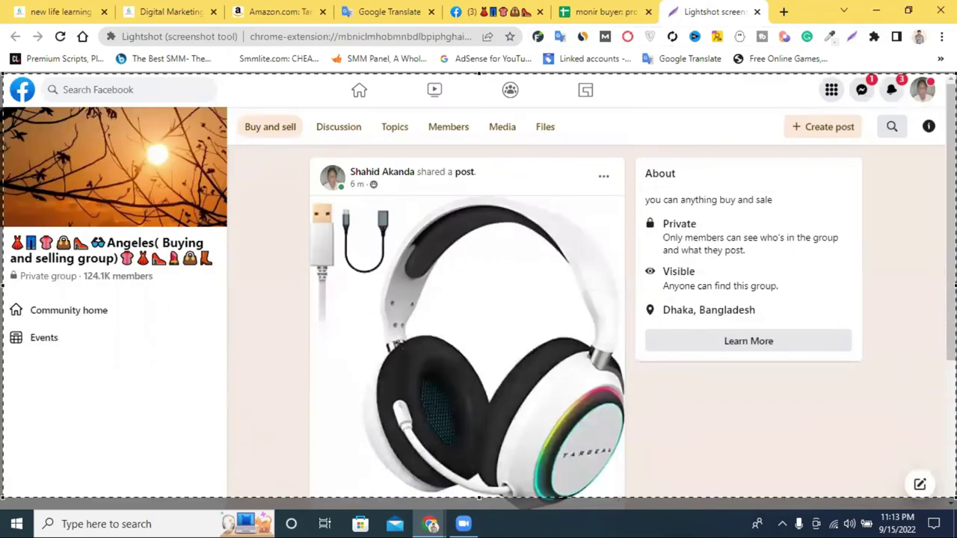
- Outline the shared headset post with a red rectangle on the capture and upload the screenshot to the web
click(779, 267)
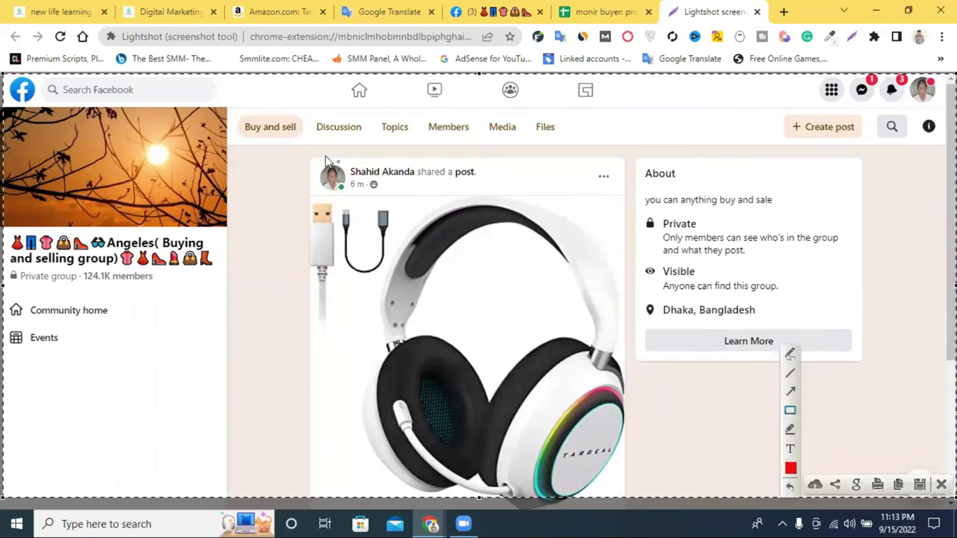
mouse_move(302, 160)
mouse_down()
mouse_move(440, 273)
mouse_move(603, 387)
mouse_move(632, 459)
mouse_move(631, 486)
mouse_up()
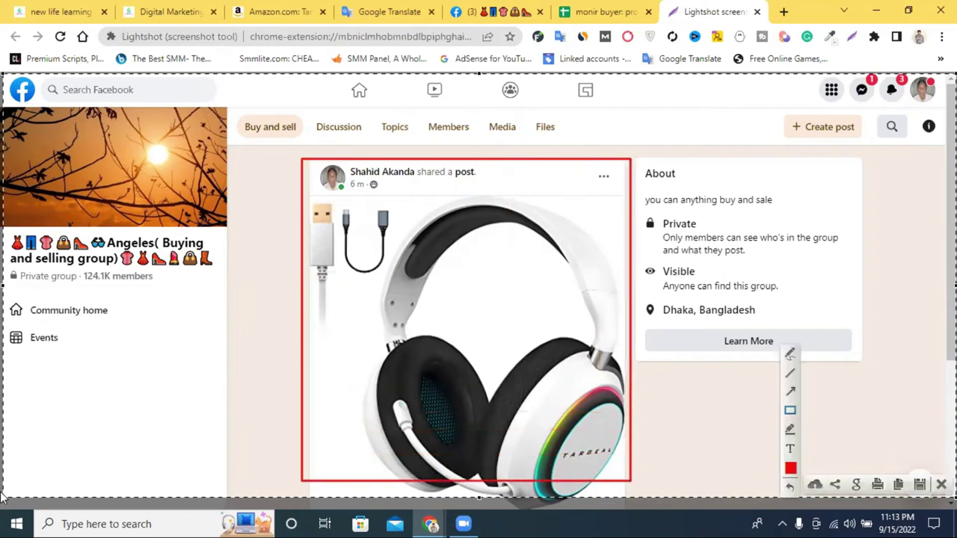
click(815, 485)
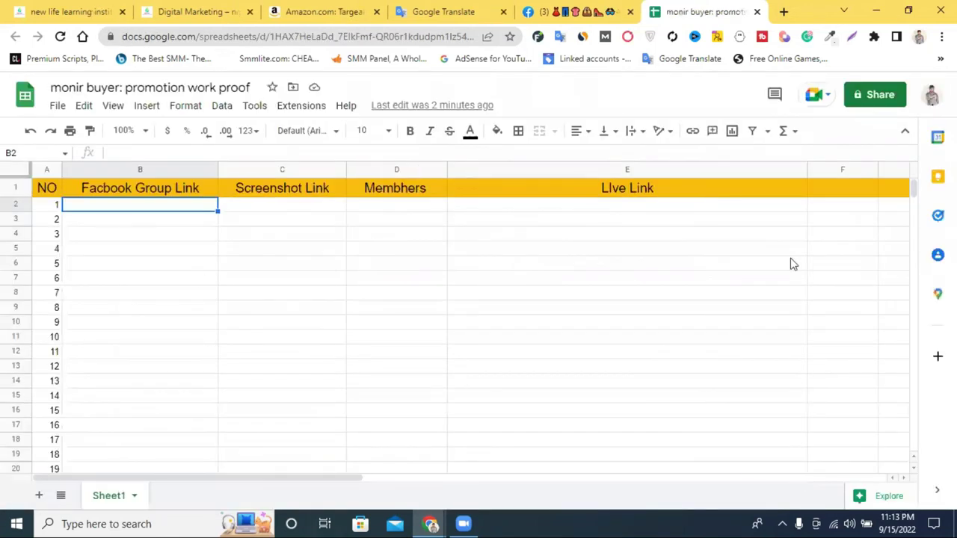
click(387, 36)
right_click(388, 36)
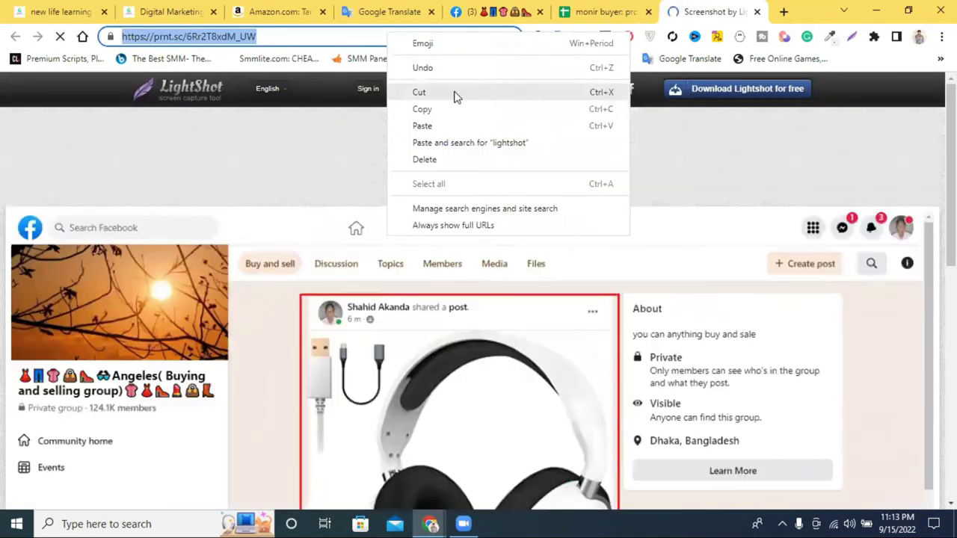
click(454, 93)
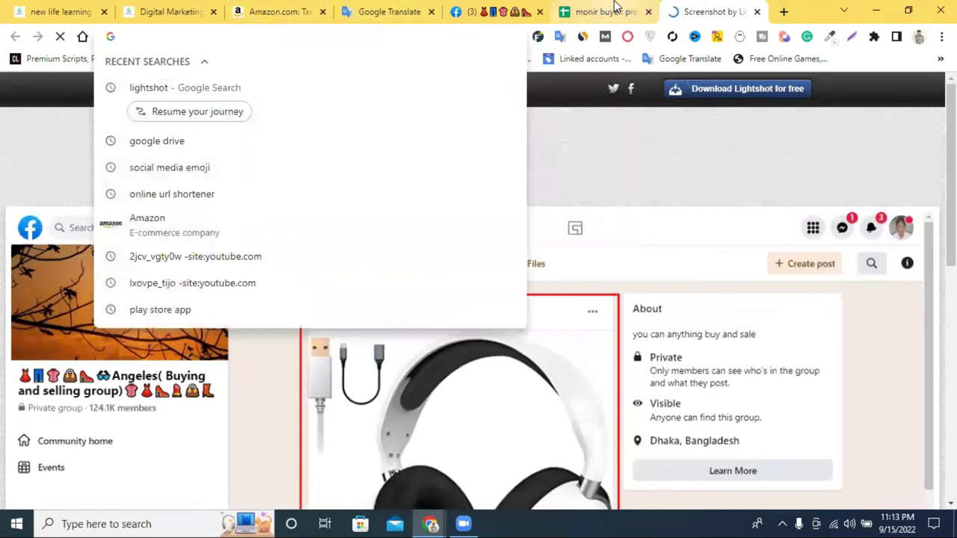
click(609, 11)
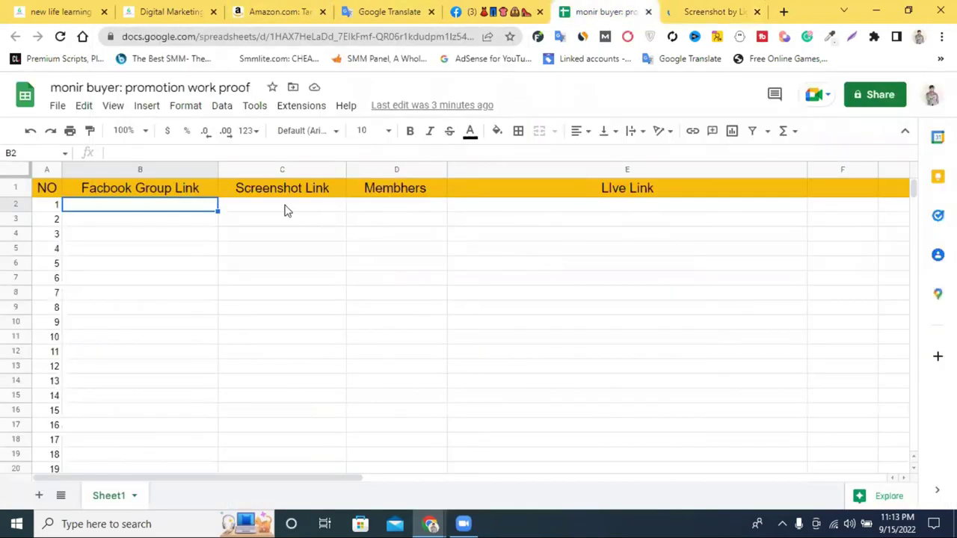
click(284, 208)
right_click(284, 202)
click(348, 317)
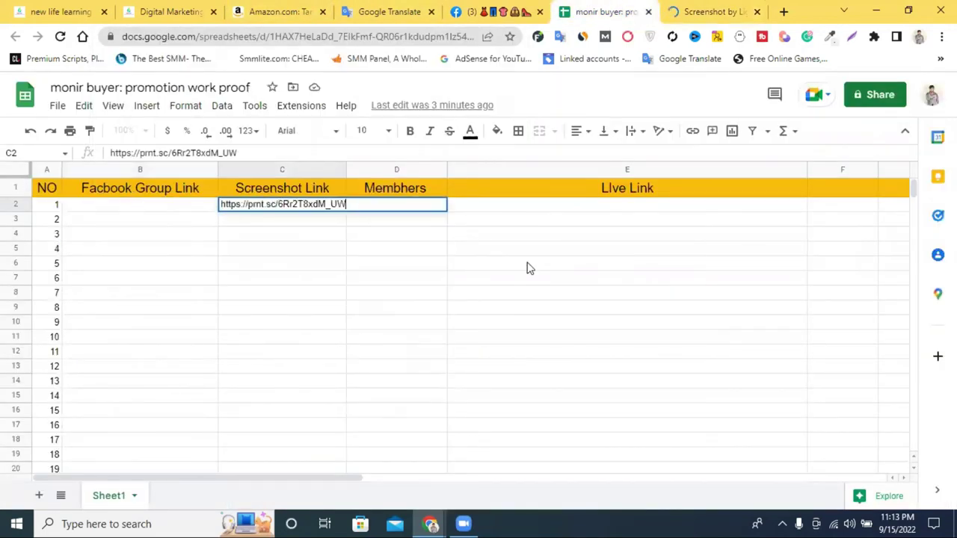
click(527, 268)
- Widen the Facebook group link column B and close the uploaded screenshot's browser tab
drag(217, 169, 268, 169)
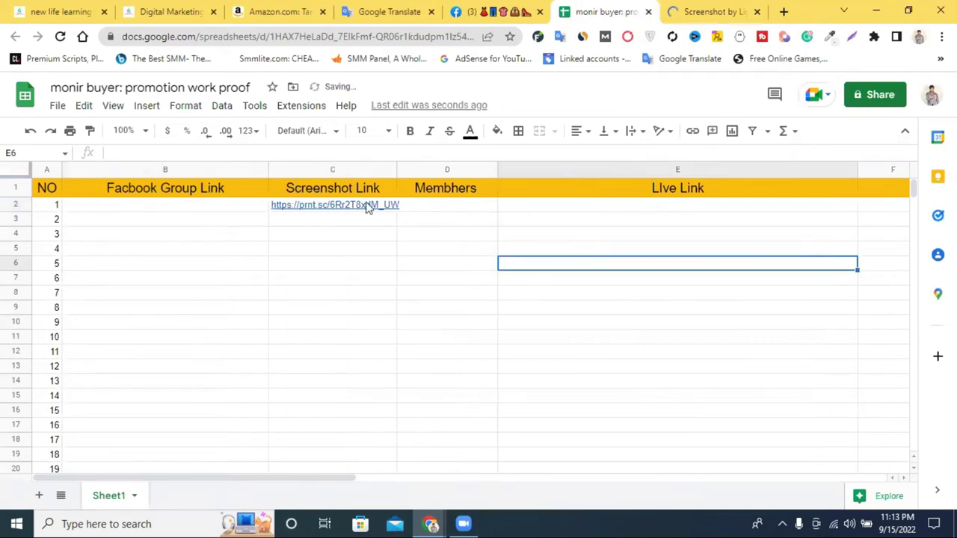
click(550, 247)
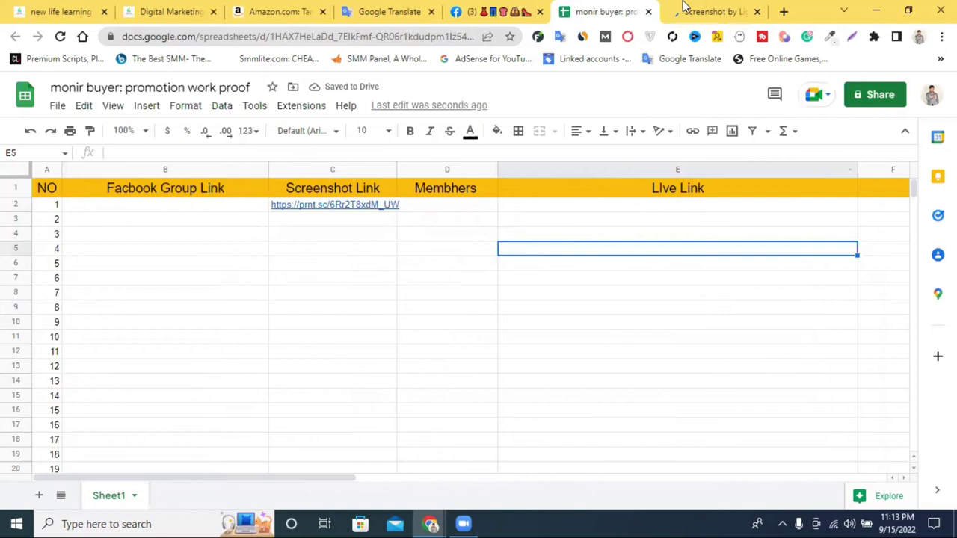
click(686, 9)
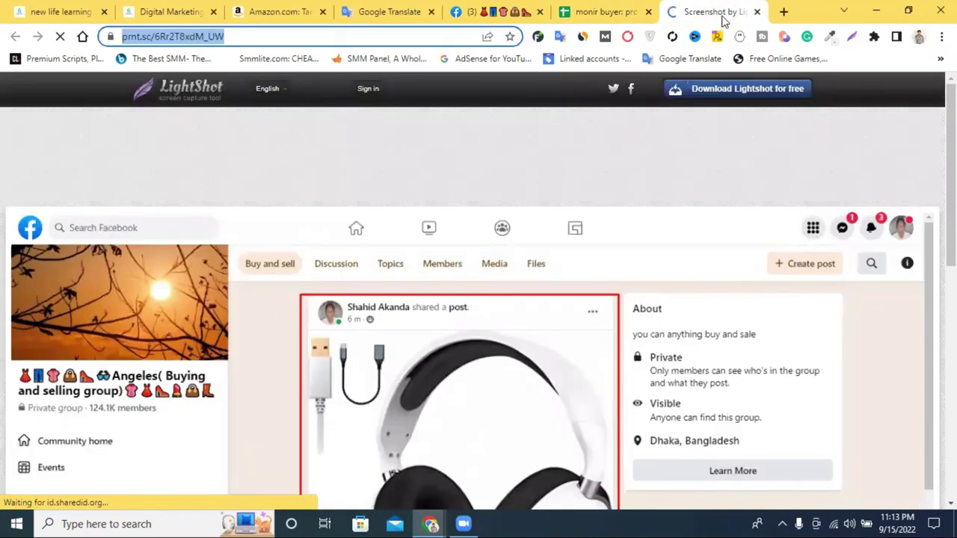
click(755, 12)
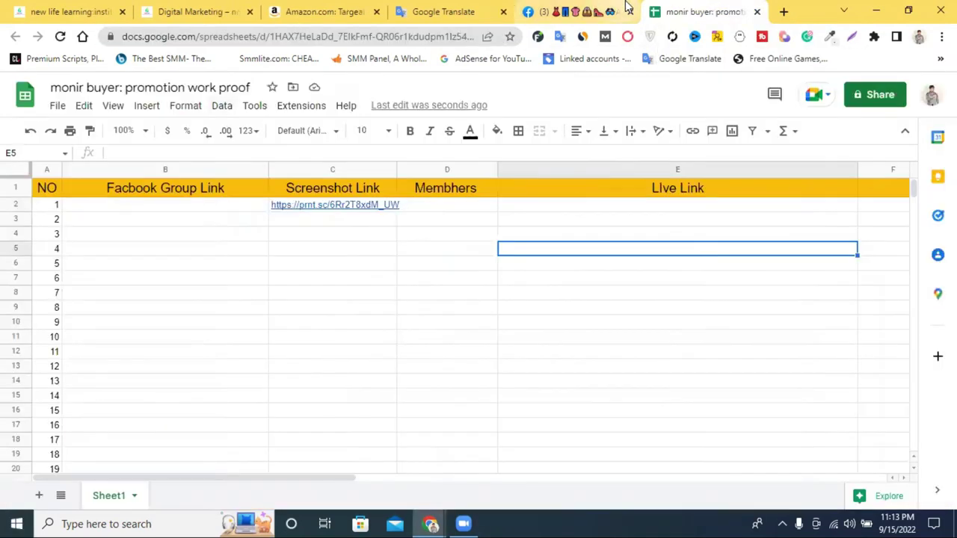
- Copy the exact member count 124,061 from the Facebook group's members page into cell D2 of the promotion work proof sheet
click(583, 12)
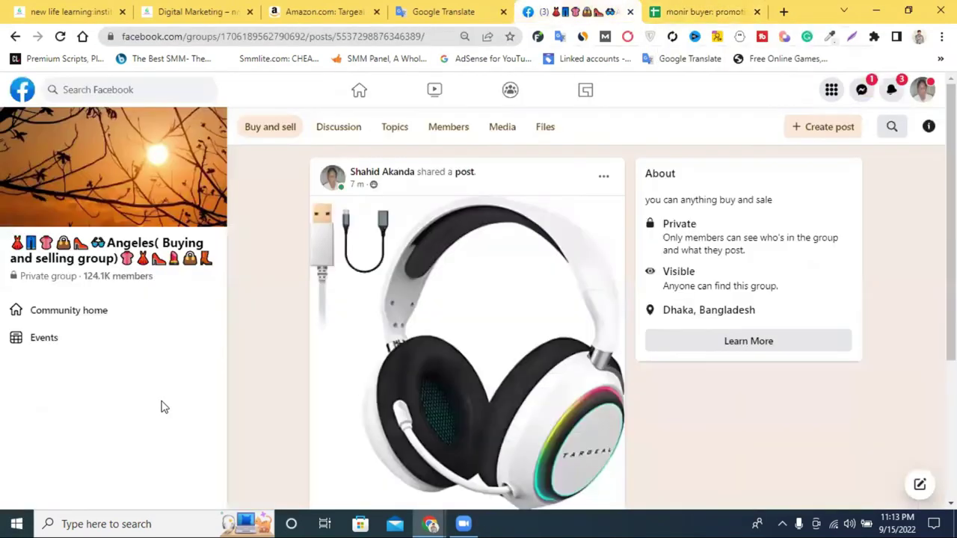
click(116, 278)
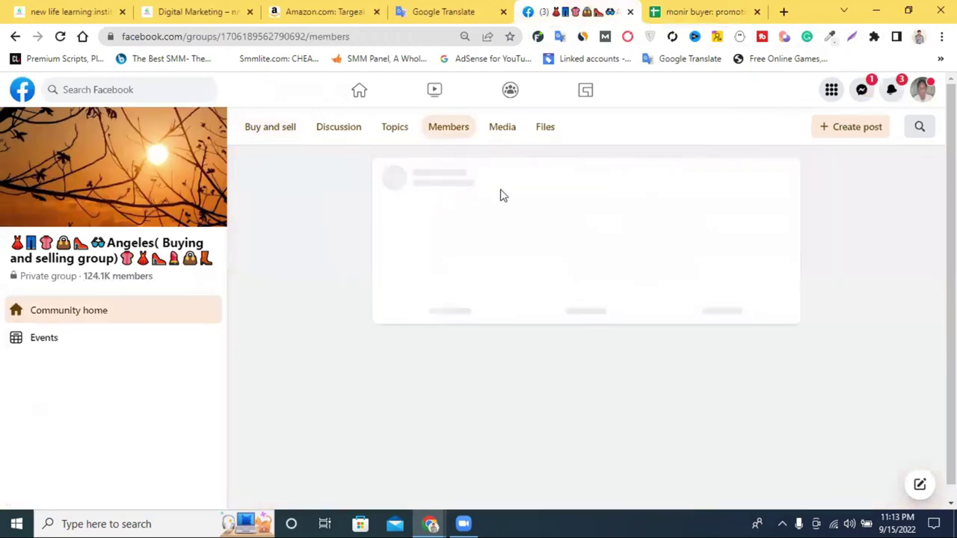
double_click(459, 175)
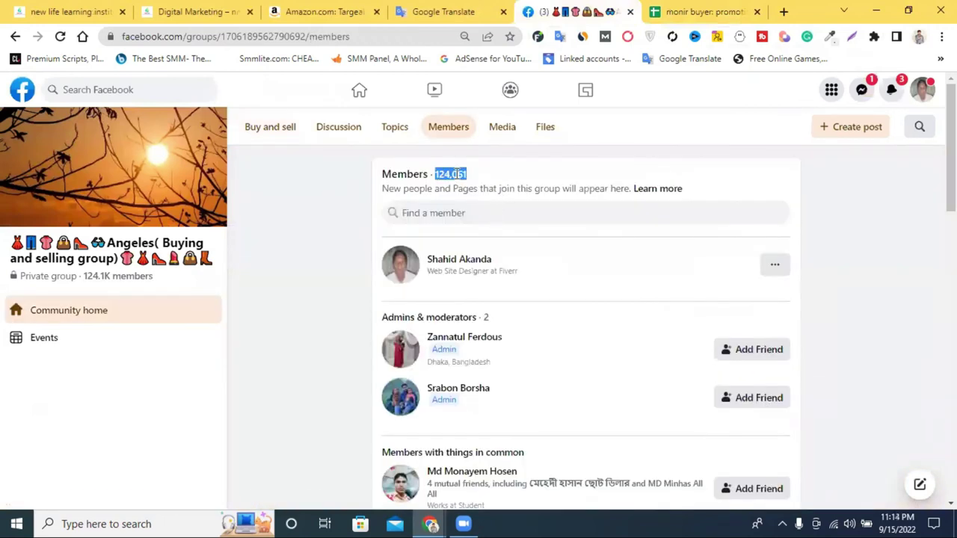
right_click(458, 174)
click(487, 186)
click(730, 9)
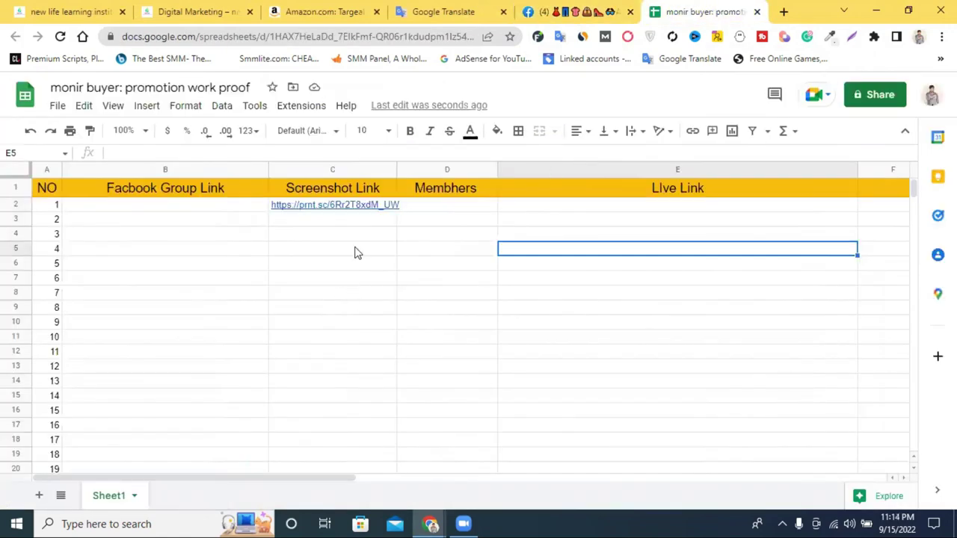
double_click(453, 208)
right_click(453, 208)
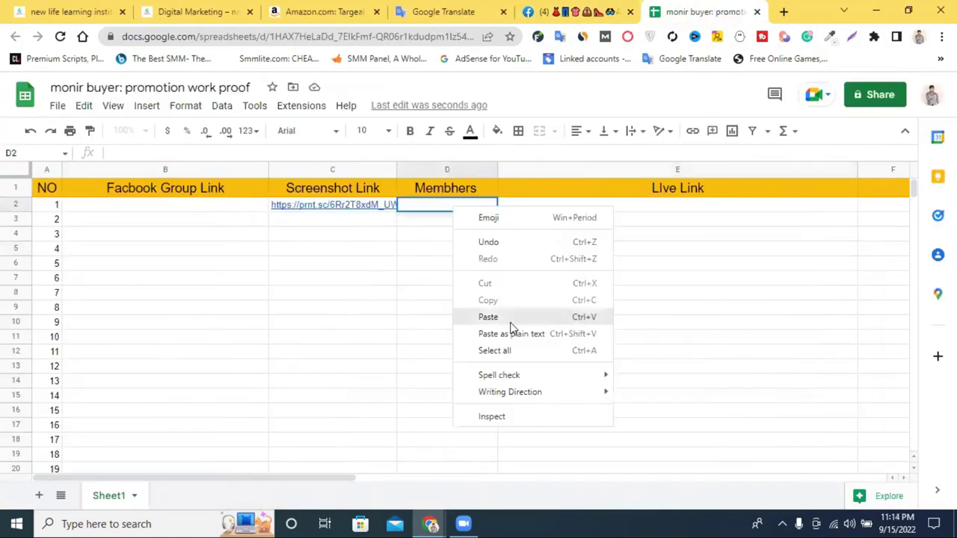
key(ctrl+v)
click(312, 254)
- Look through the Facebook group's discussion feed for the shared headset post
click(576, 11)
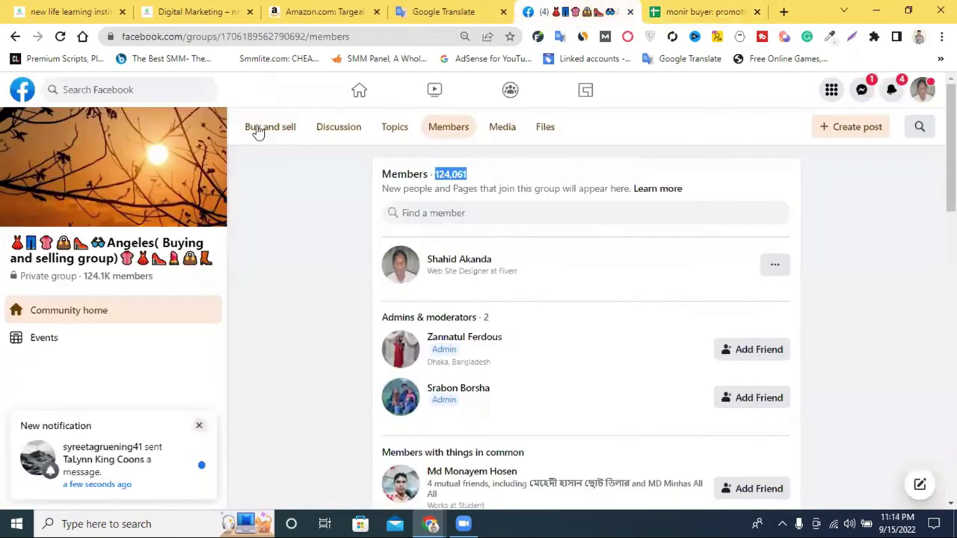
click(341, 140)
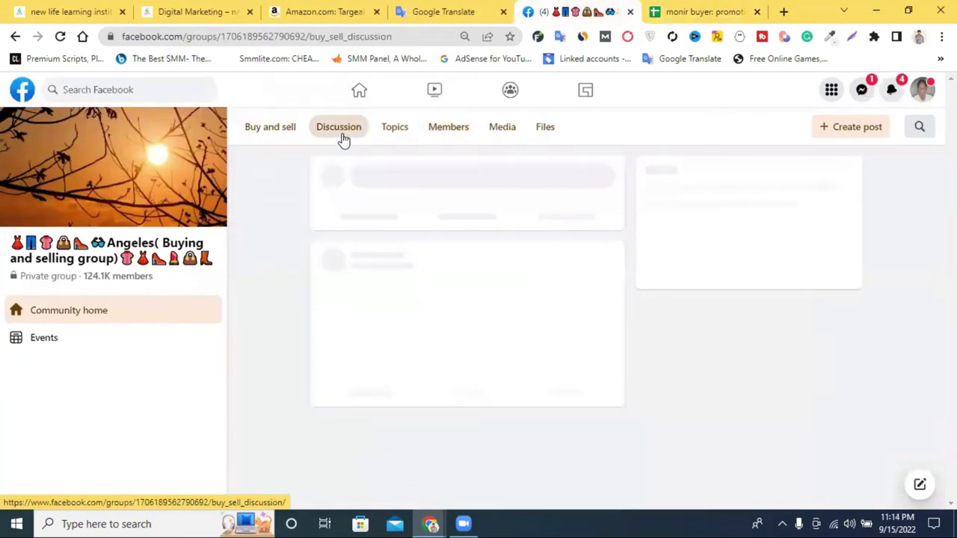
scroll(412, 201, down, 10)
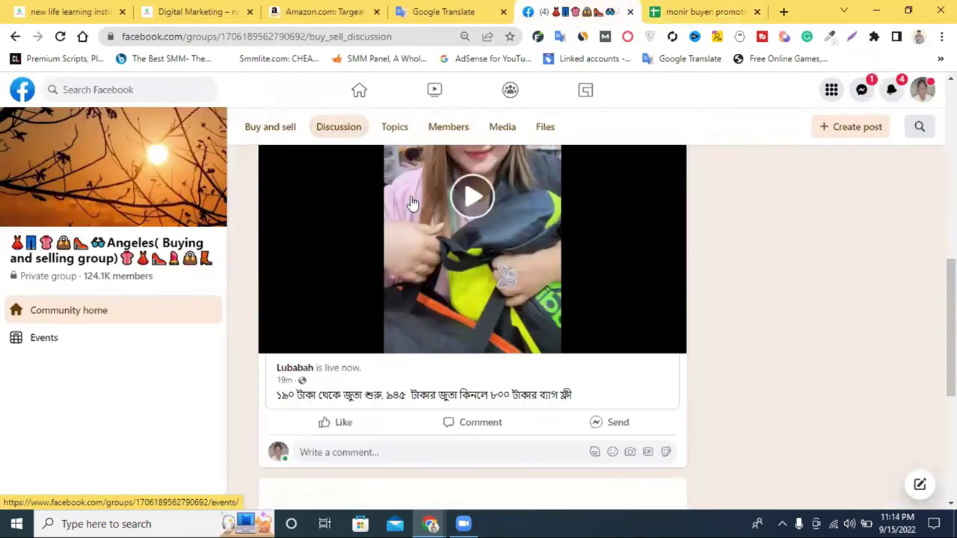
scroll(412, 204, down, 5)
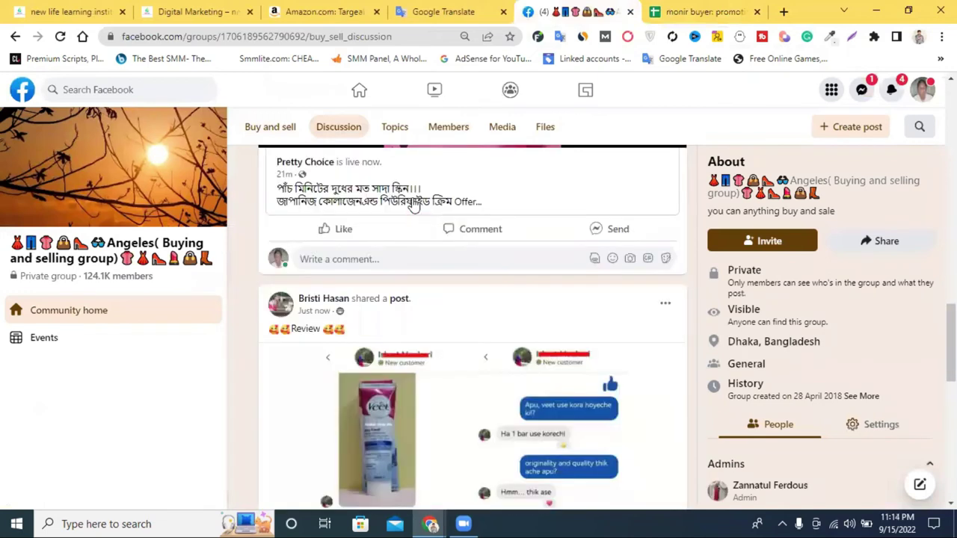
scroll(413, 204, down, 5)
scroll(413, 204, down, 5)
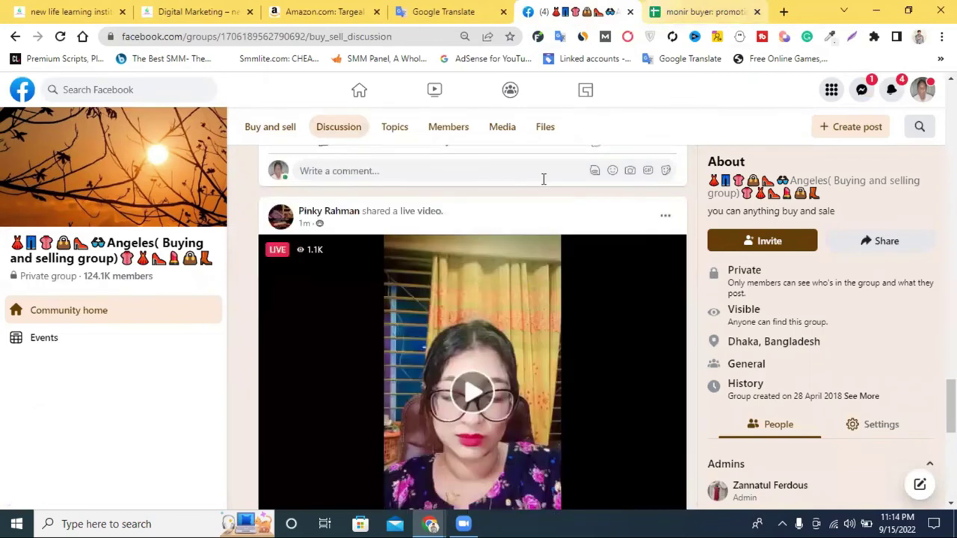
scroll(514, 246, down, 5)
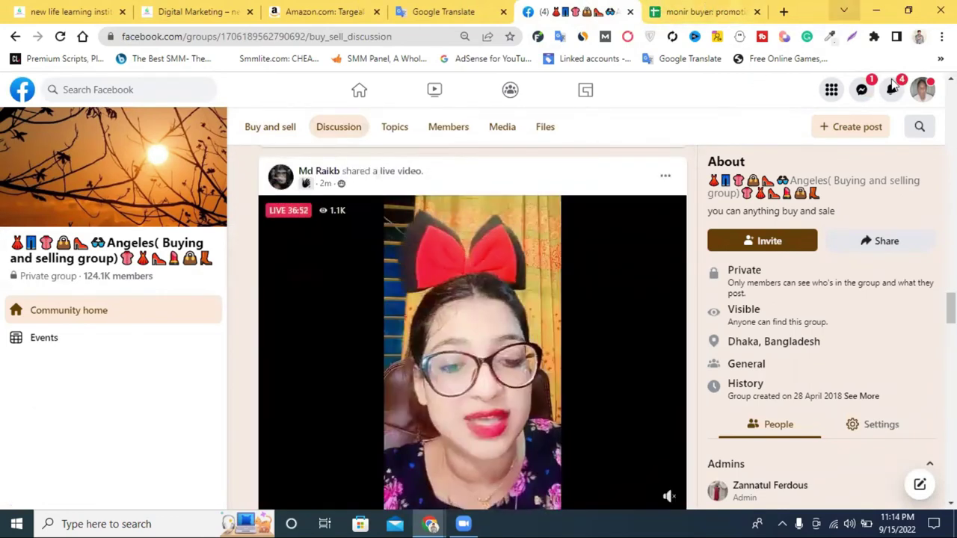
- Open the group's copy of the headset post through the original post's list of shares on the own Facebook profile
click(920, 93)
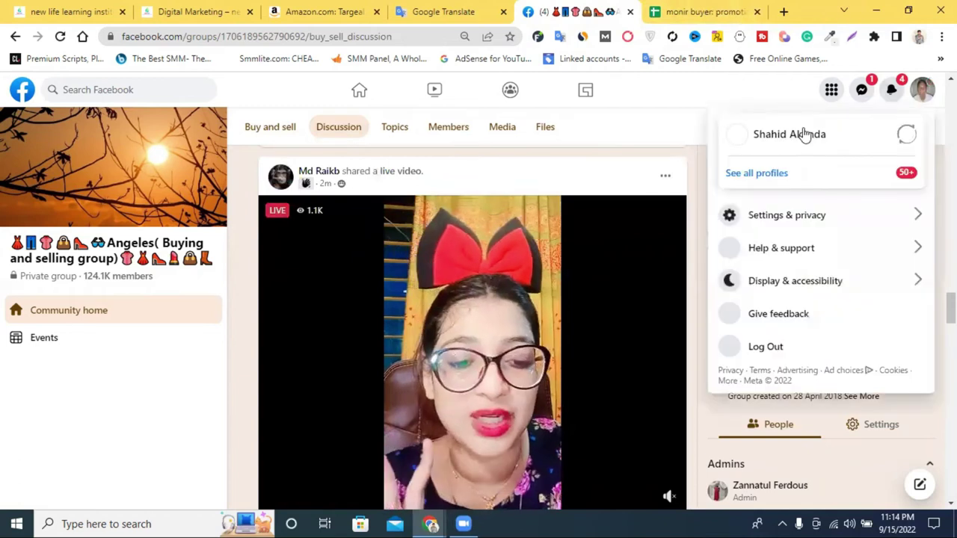
click(805, 133)
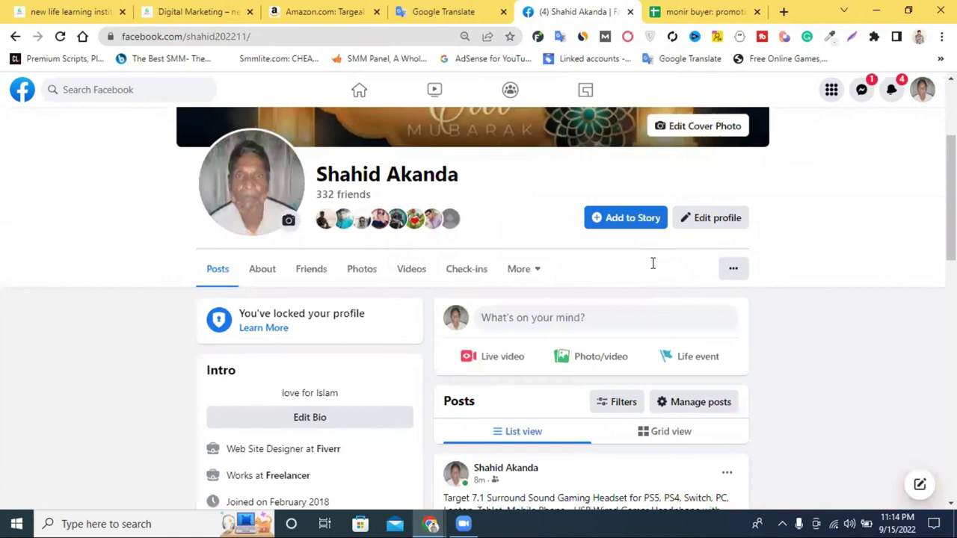
scroll(625, 267, down, 4)
scroll(716, 211, down, 6)
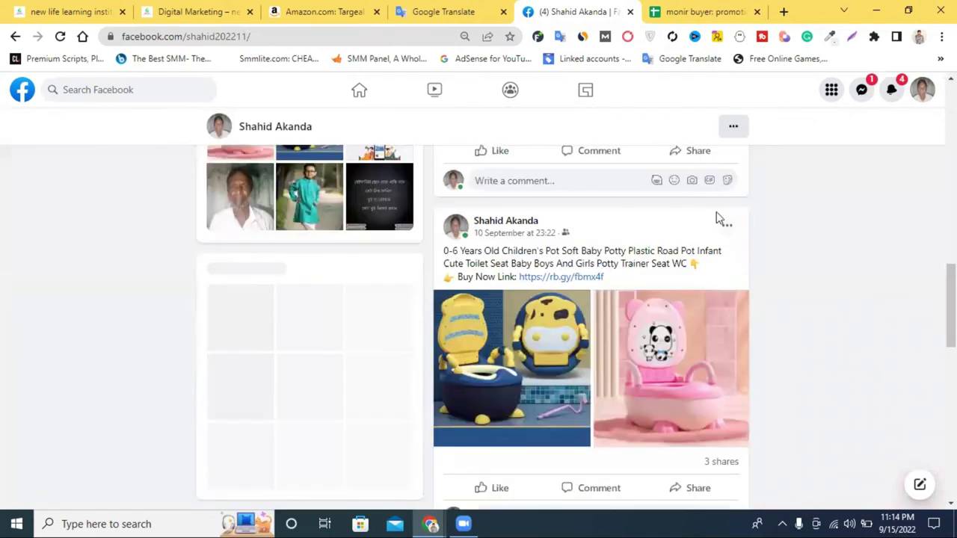
scroll(707, 270, up, 2)
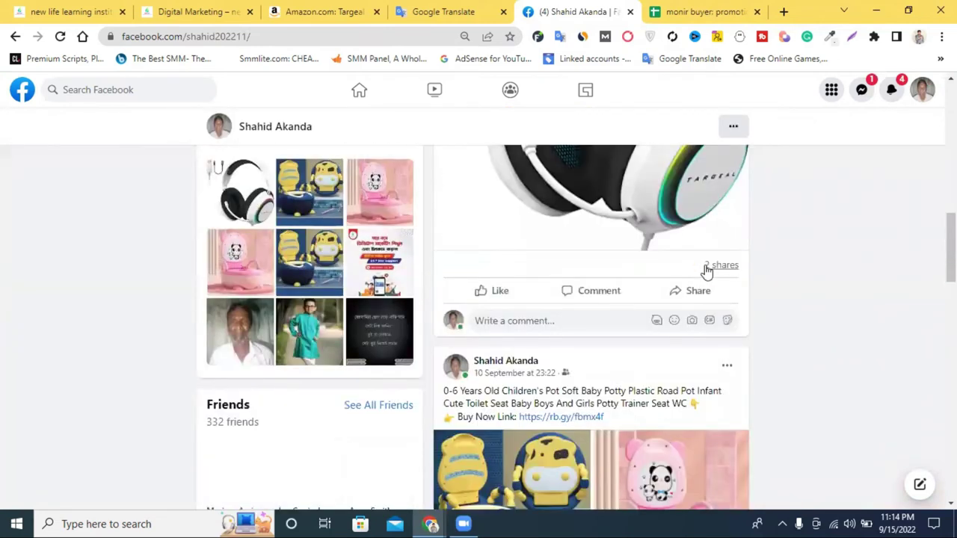
click(706, 268)
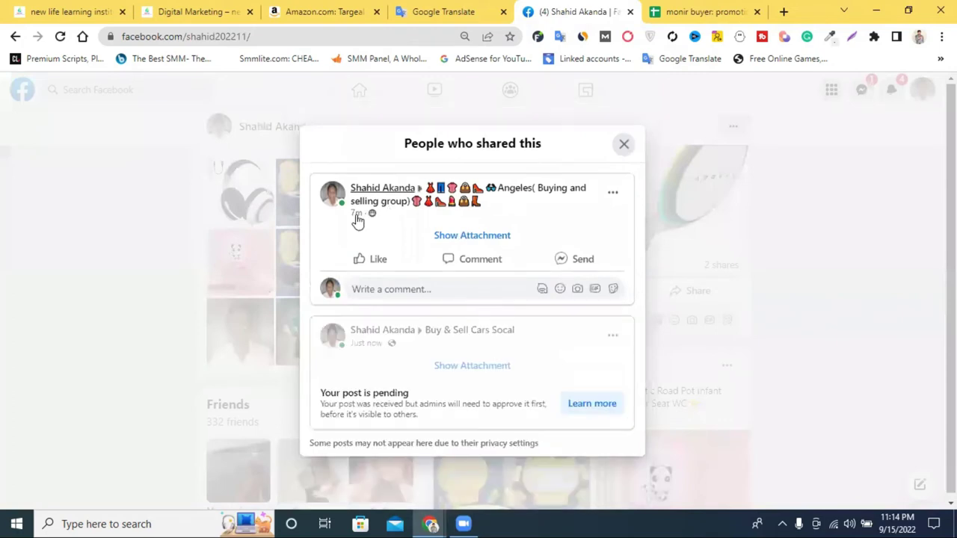
click(357, 217)
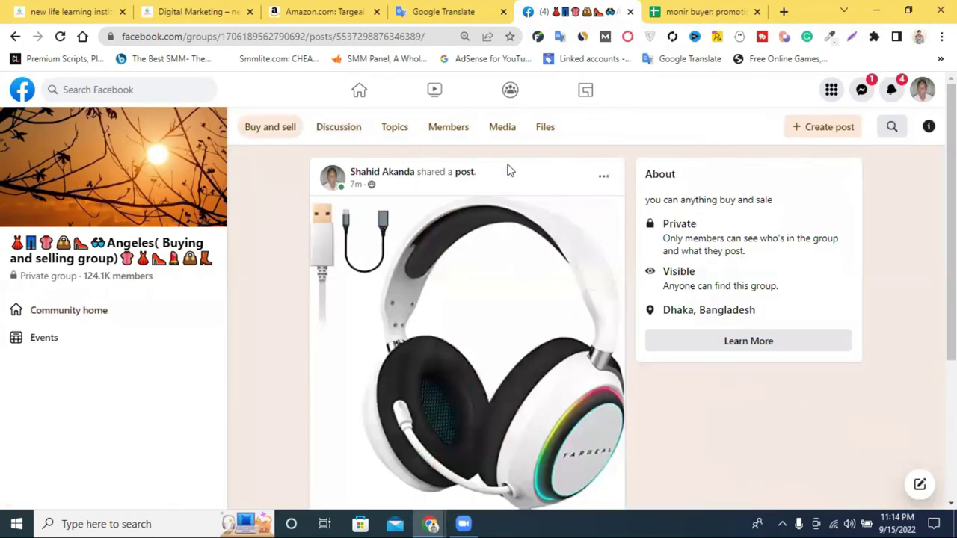
- Copy the link address of the group's shared headset post into Live Link cell E2 of the promotion work proof sheet
click(718, 9)
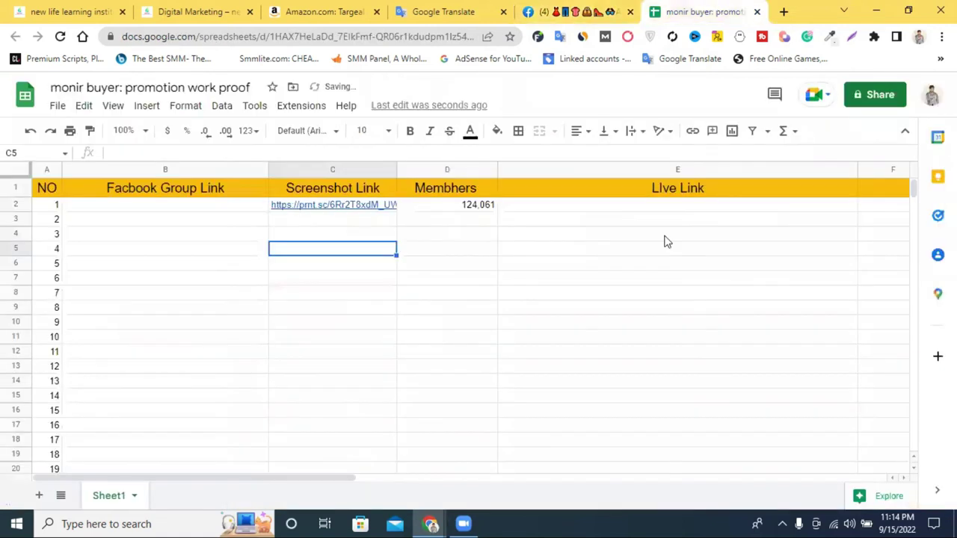
click(571, 7)
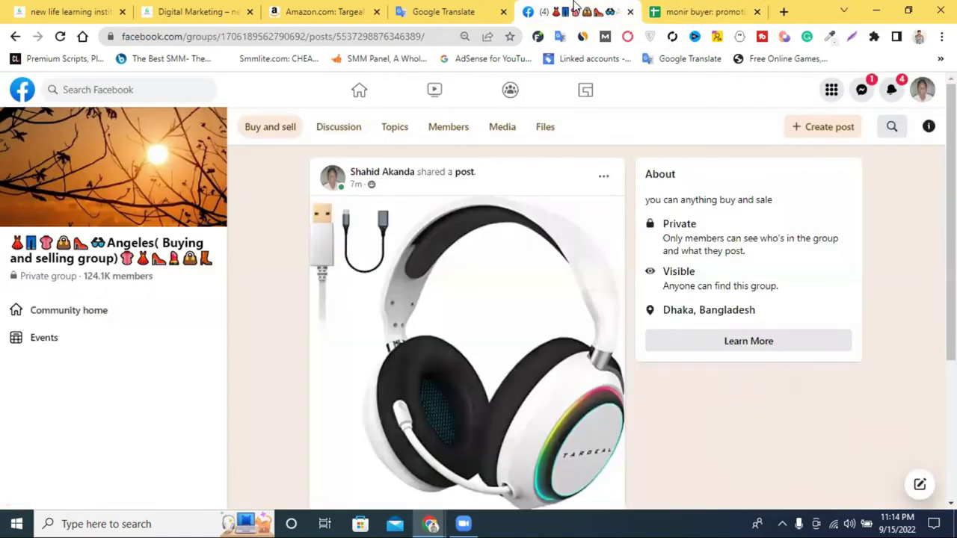
right_click(356, 189)
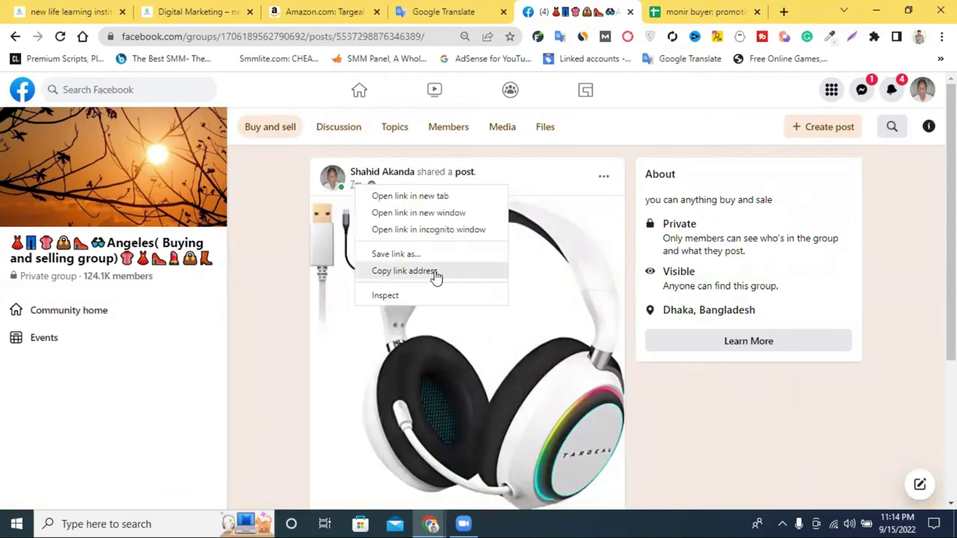
click(708, 11)
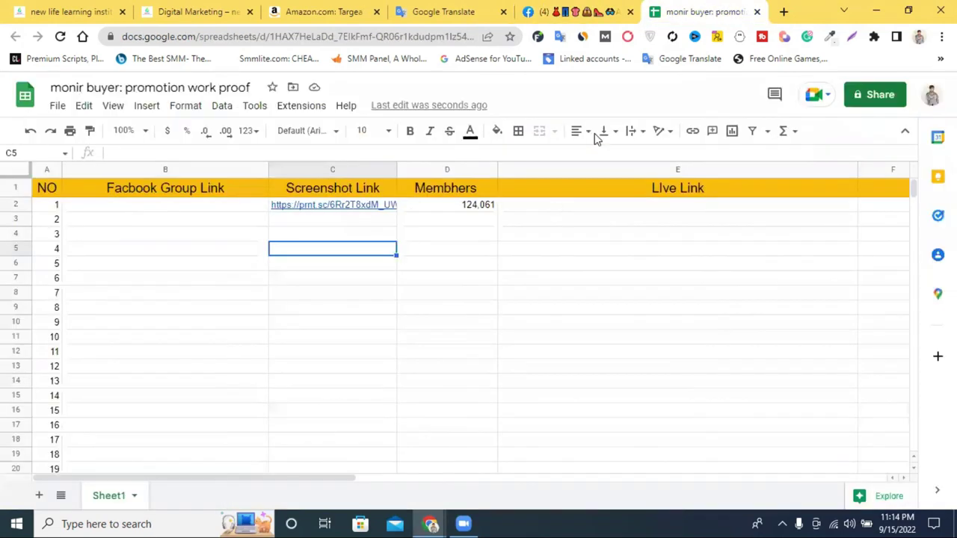
click(575, 210)
double_click(575, 207)
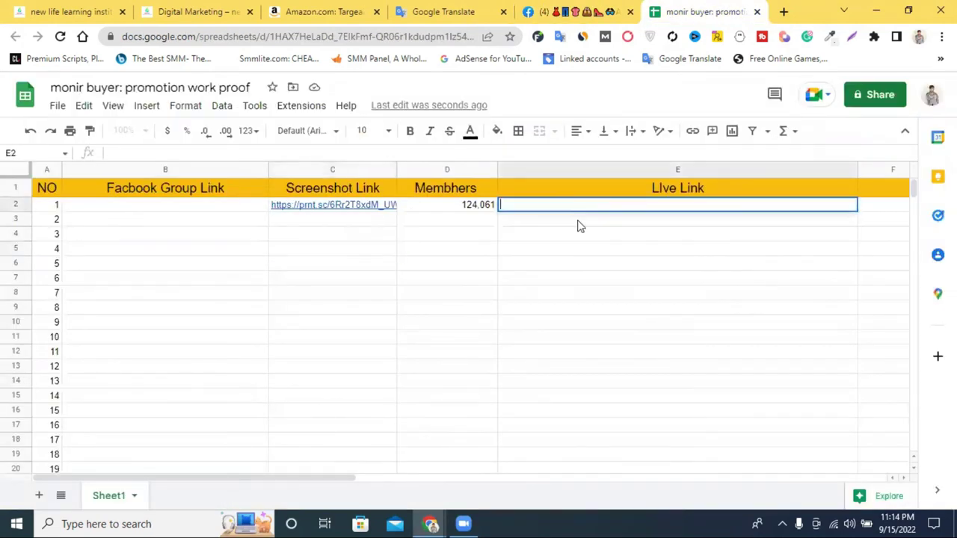
right_click(633, 324)
click(633, 318)
click(654, 293)
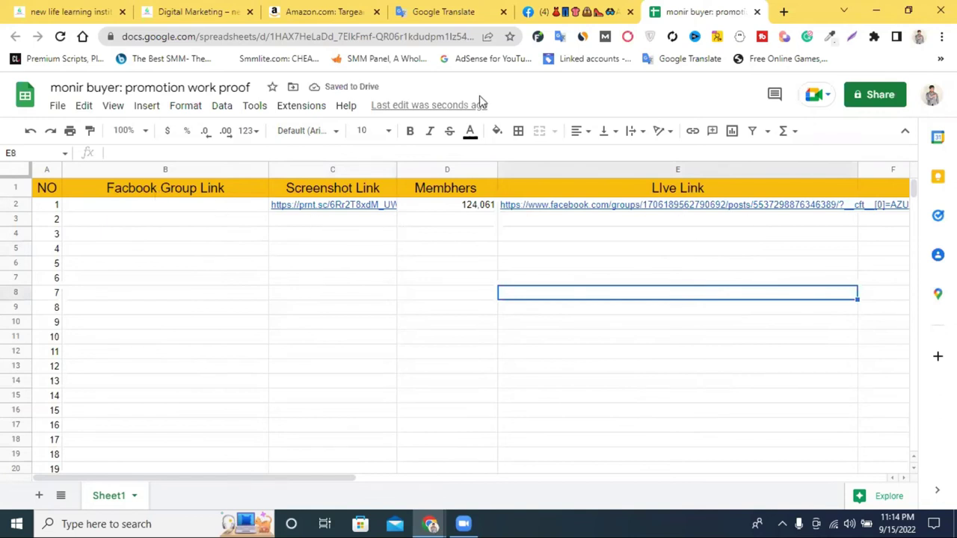
- Return to Facebook and open the main page of the Angeles (Buying and selling group) from the shared headset post
click(497, 6)
click(568, 11)
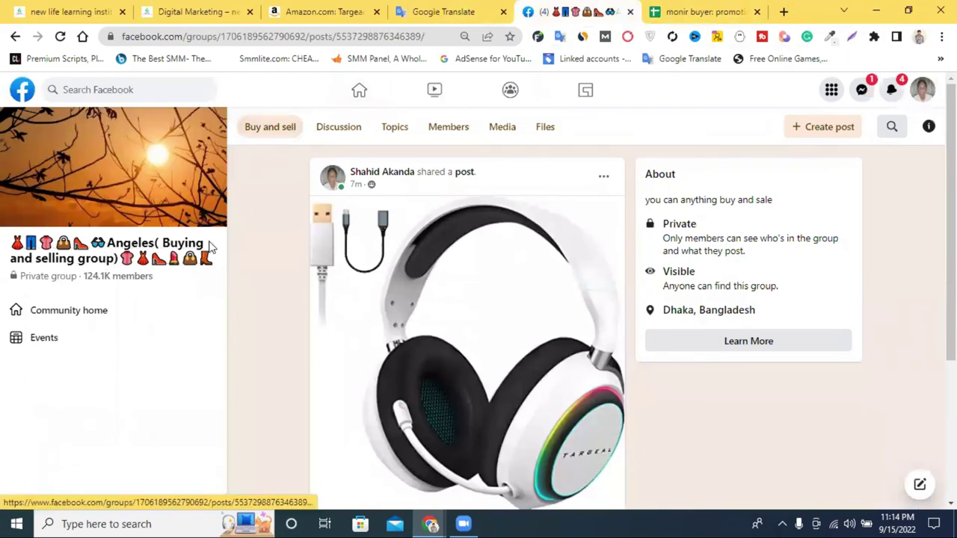
click(80, 261)
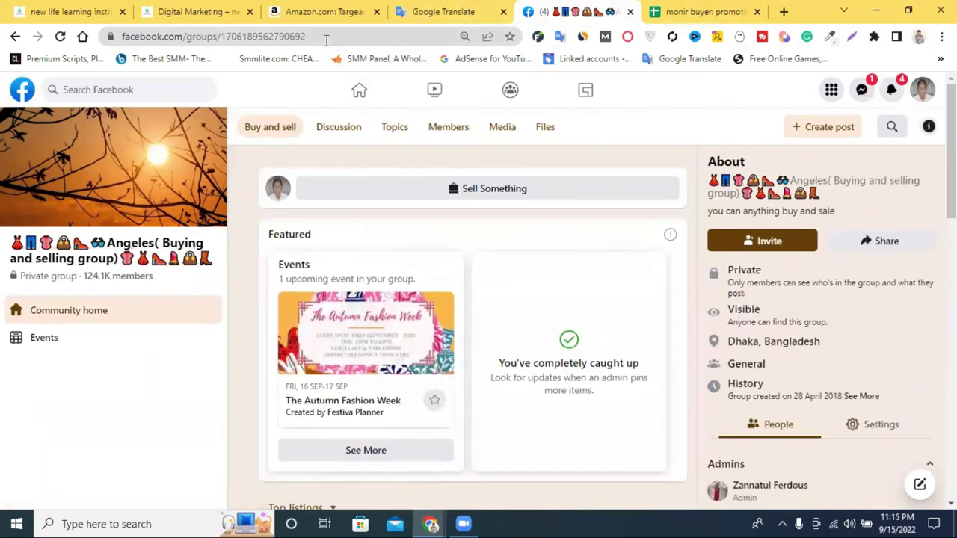